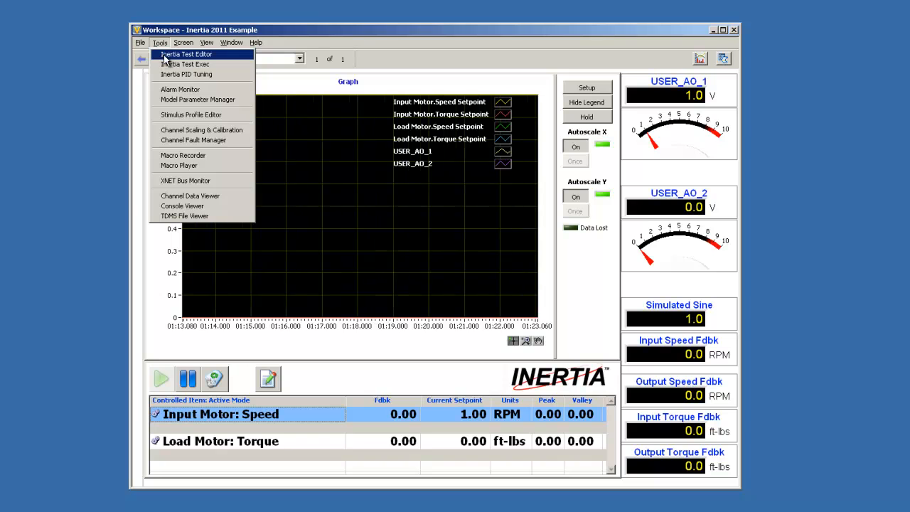
Open the profile editor and create a new profile with all Dynamometer Example control objects, Input Motor and Load Motor.
left_click(163, 54)
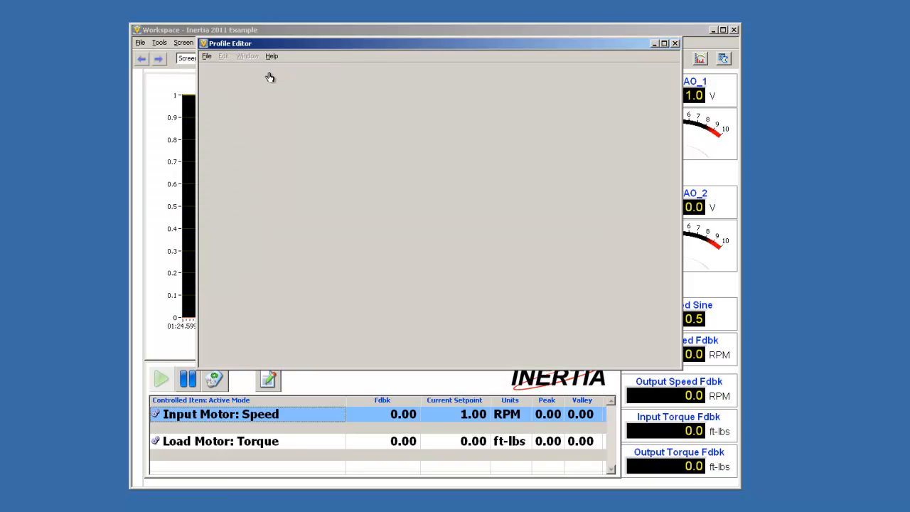
left_click(206, 56)
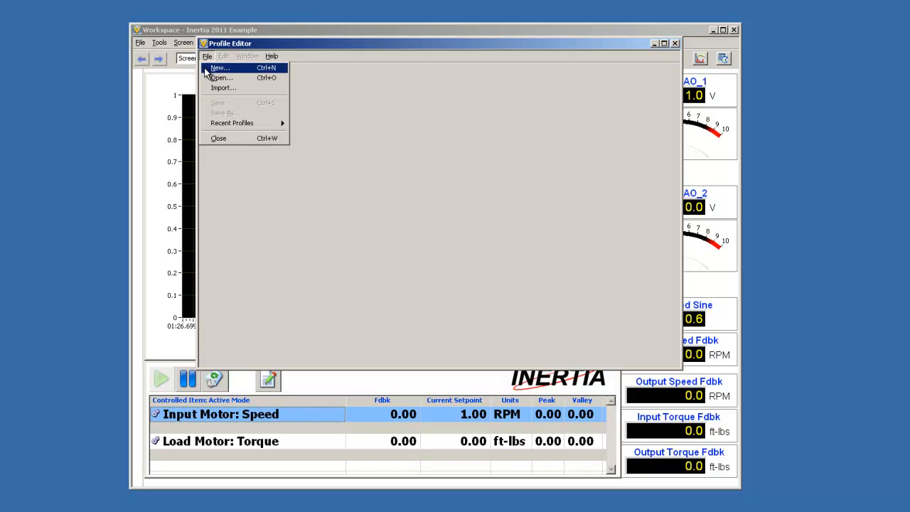
left_click(214, 68)
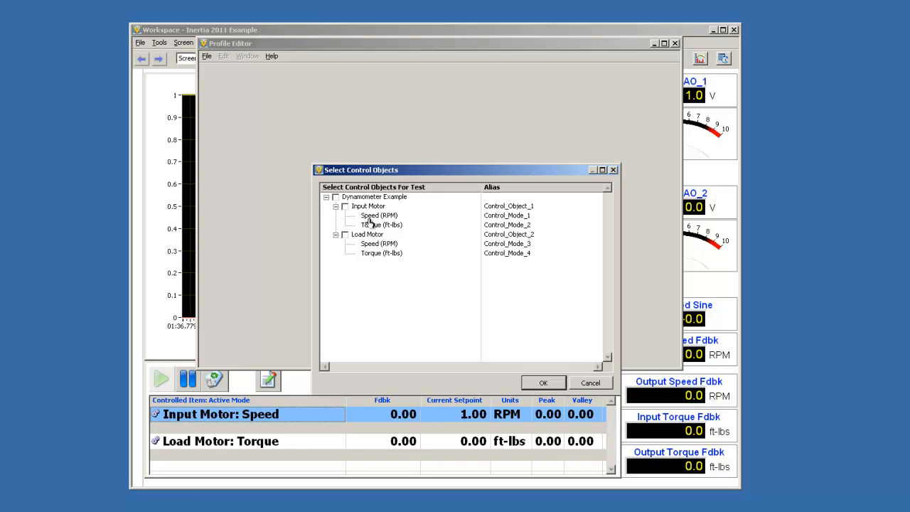
left_click(336, 197)
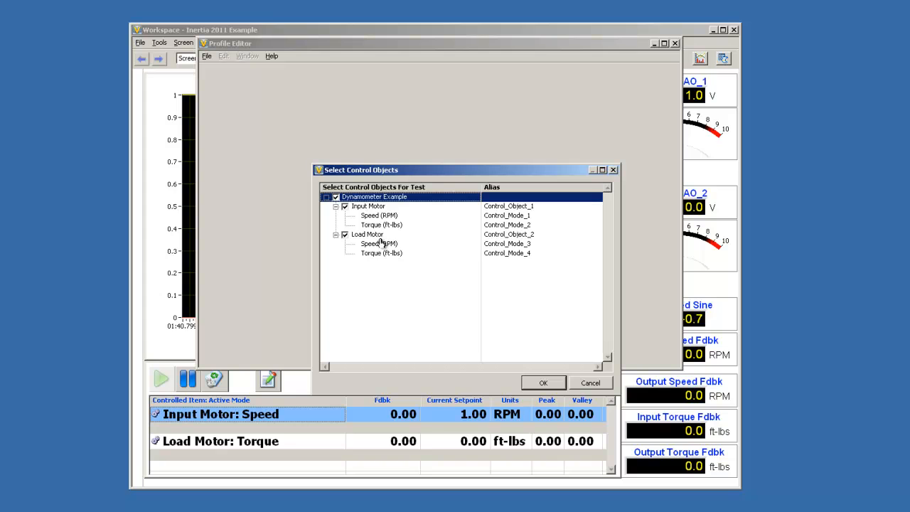
left_click(543, 384)
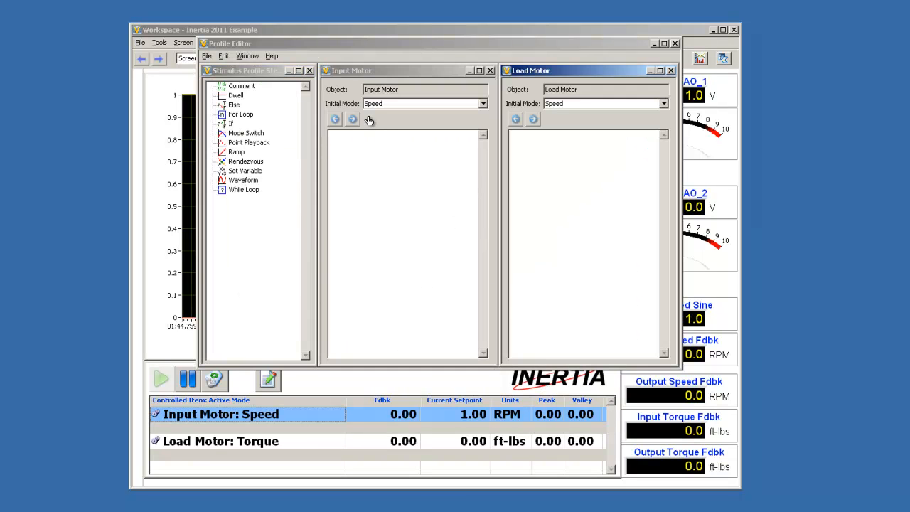
Keep the Input Motor's initial mode as Speed and set the Load Motor's initial mode to Torque.
left_click(384, 78)
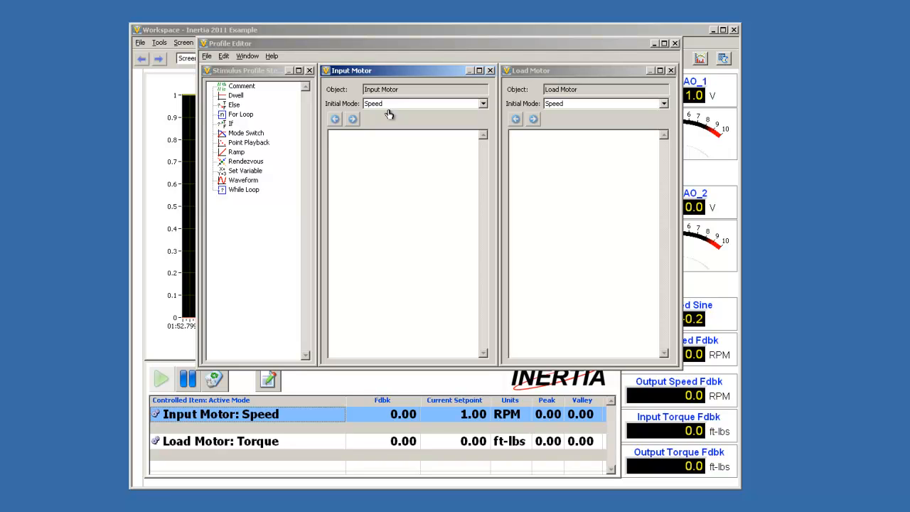
left_click(390, 111)
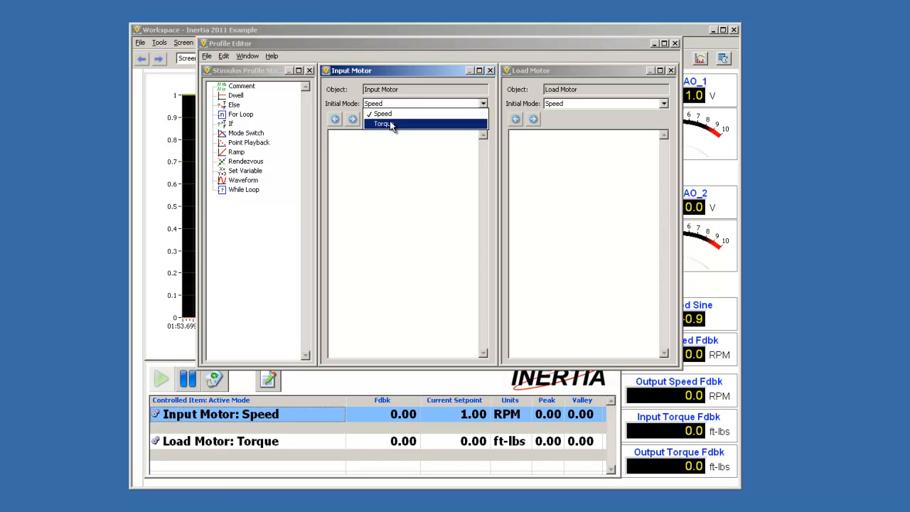
left_click(398, 86)
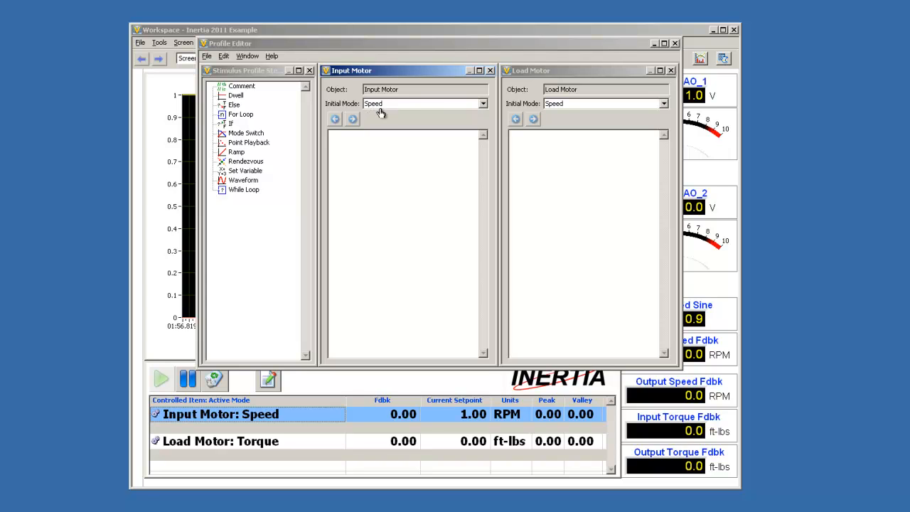
left_click(565, 108)
left_click(567, 122)
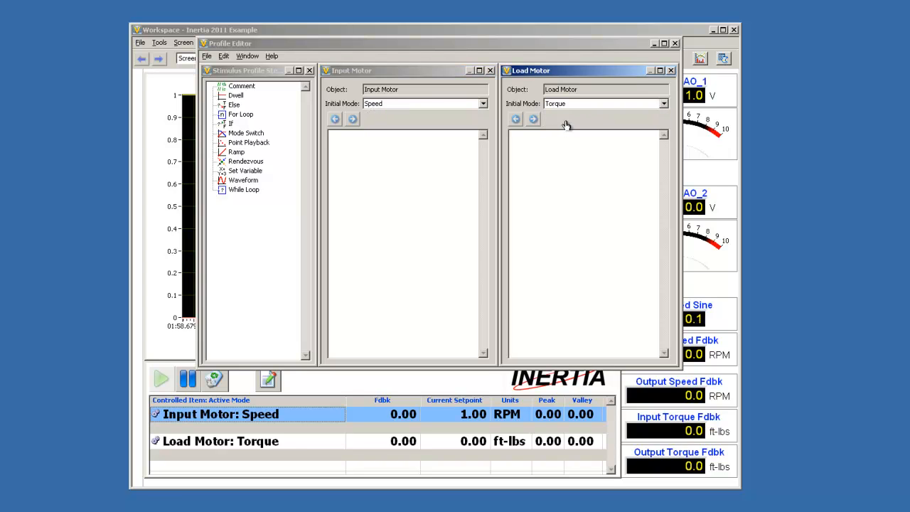
Add a Ramp step to the Input Motor profile.
left_click(241, 76)
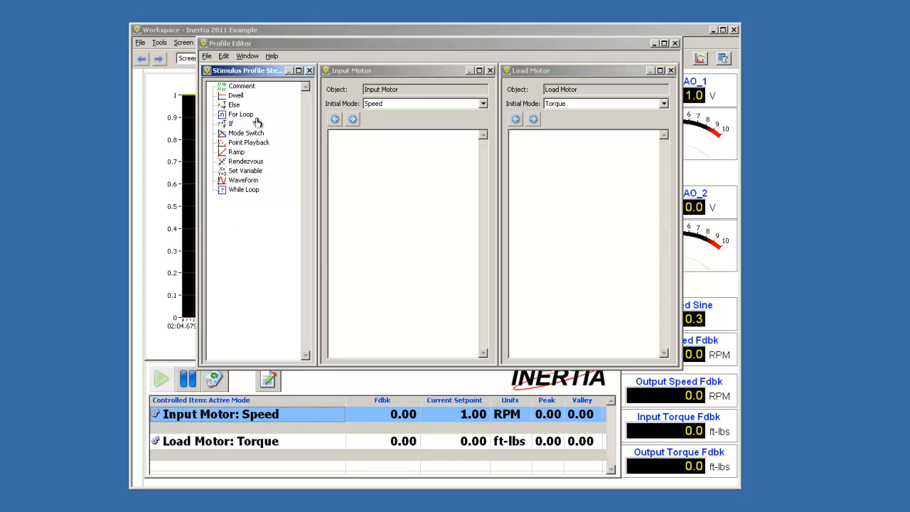
left_click(247, 172)
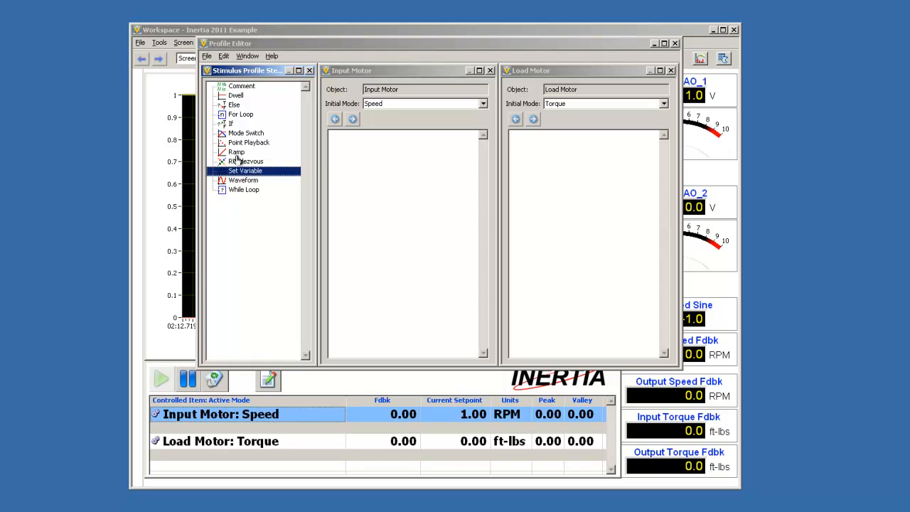
left_click_drag(237, 153, 356, 165)
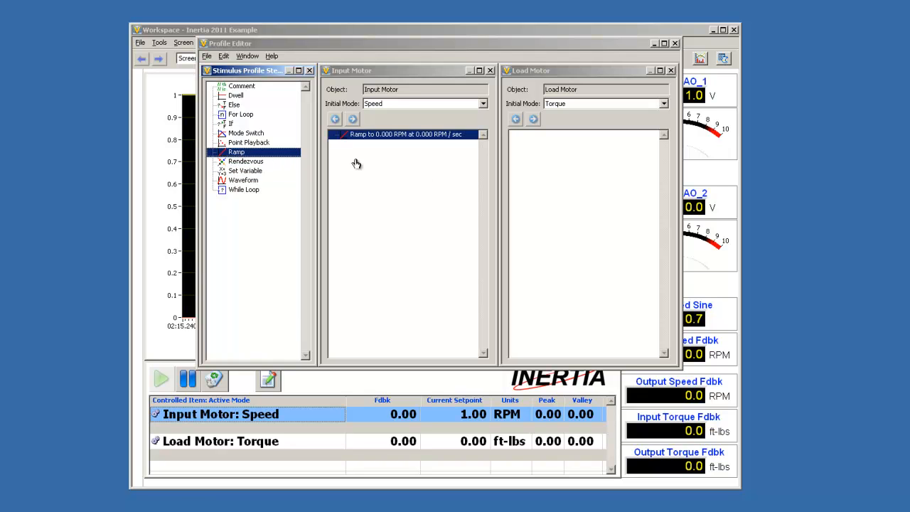
Set the Input Motor ramp's end point to 1000 RPM with Fixed Duration mode and a duration of 5 seconds.
double_click(387, 136)
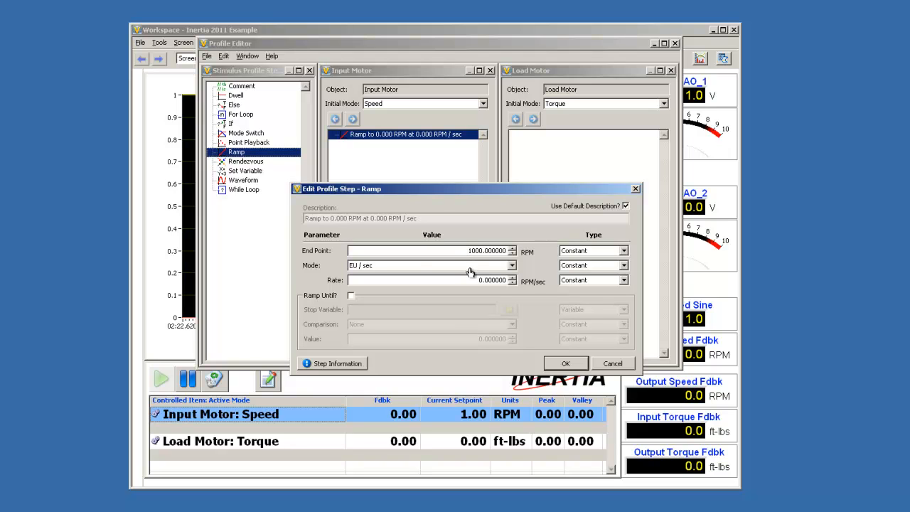
left_click(471, 267)
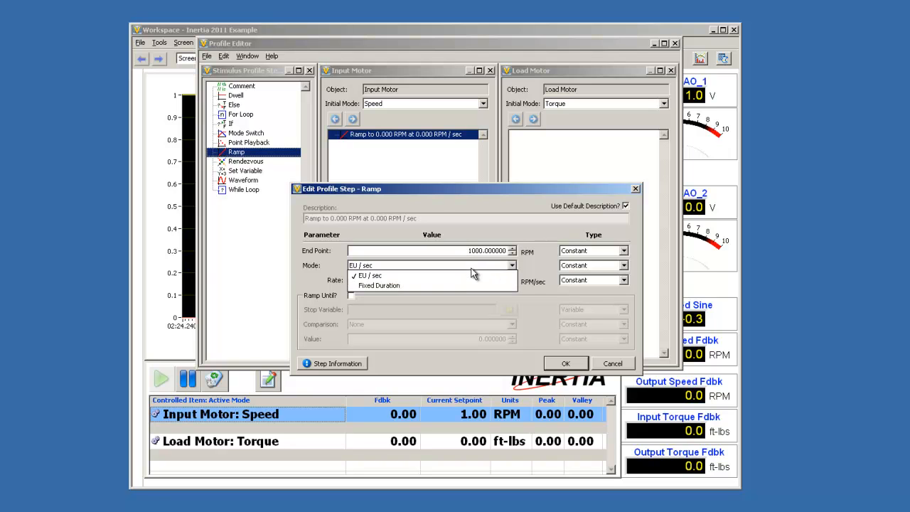
left_click(453, 287)
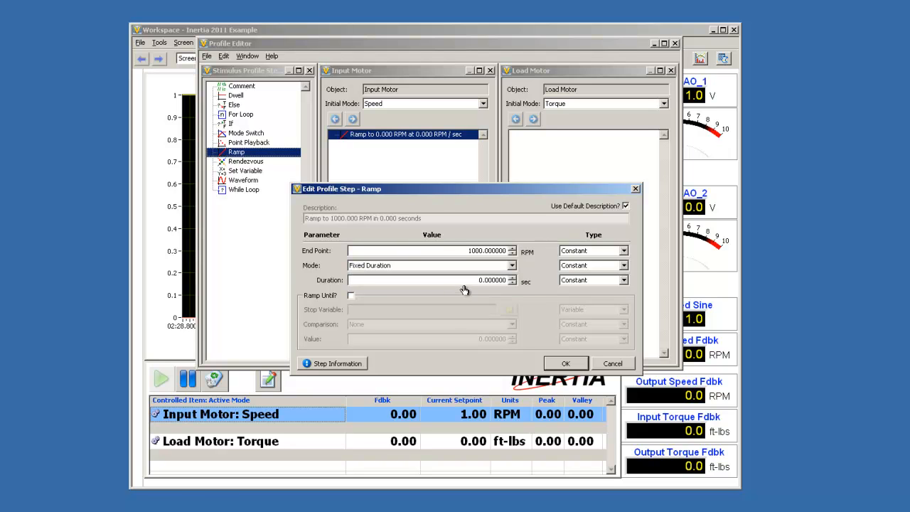
left_click_drag(475, 281, 524, 284)
type("5")
key("Tab")
Enable the ramp's Ramp Until condition to view its comparison options, and disable it again.
left_click(351, 295)
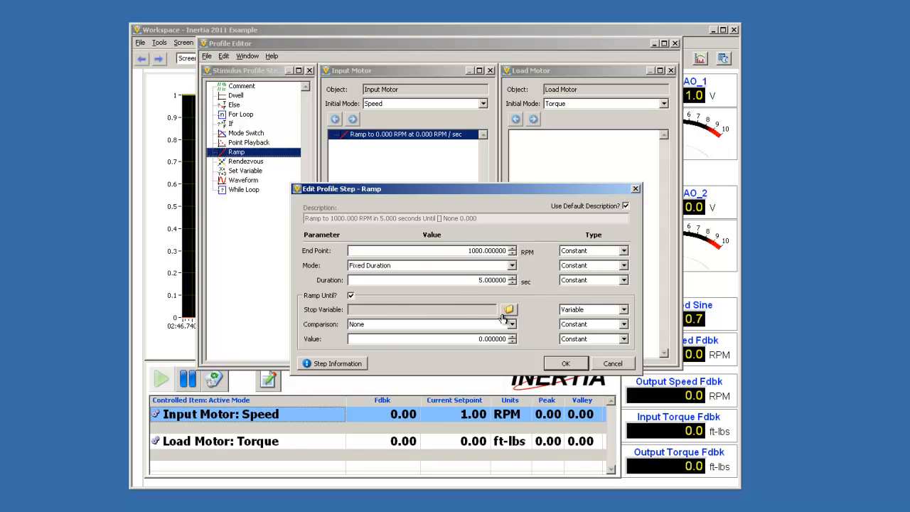
left_click(455, 330)
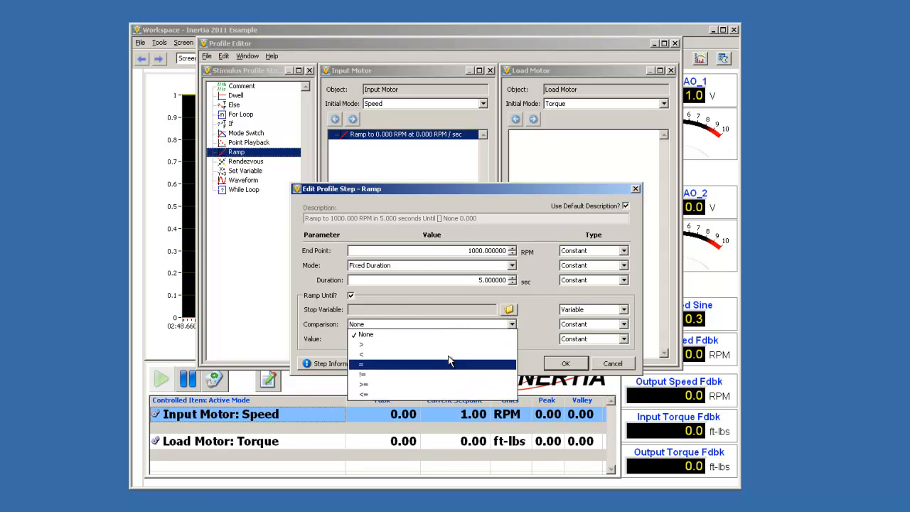
left_click(441, 335)
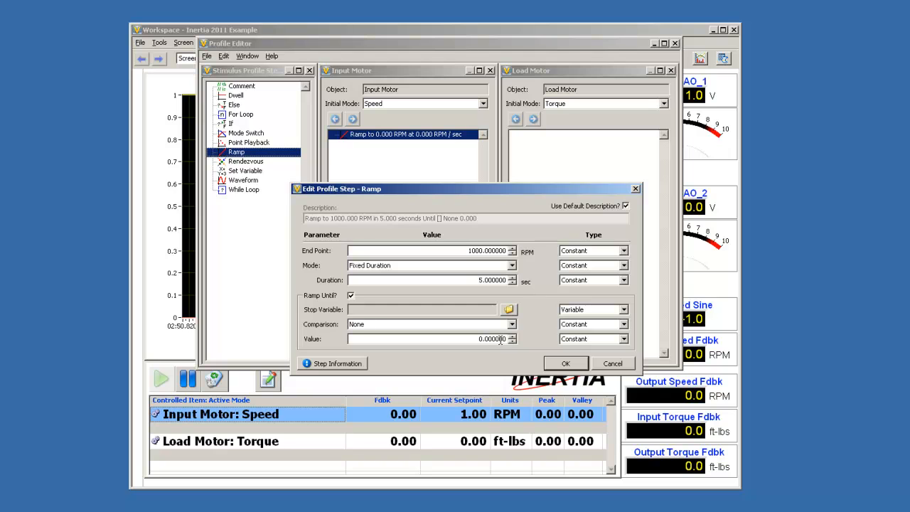
left_click(351, 295)
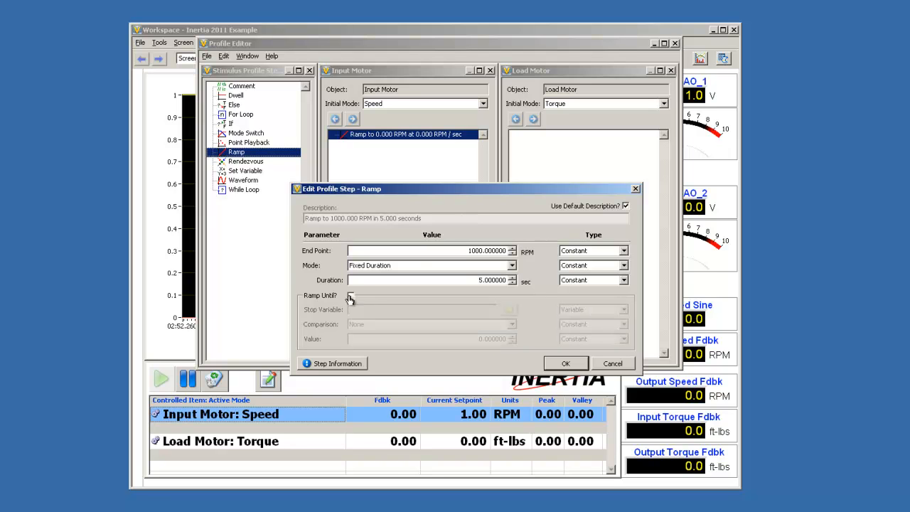
Try the Variable type for the ramp's end point, browse the controller's user and calculated channels, and restore the Constant type.
left_click(589, 254)
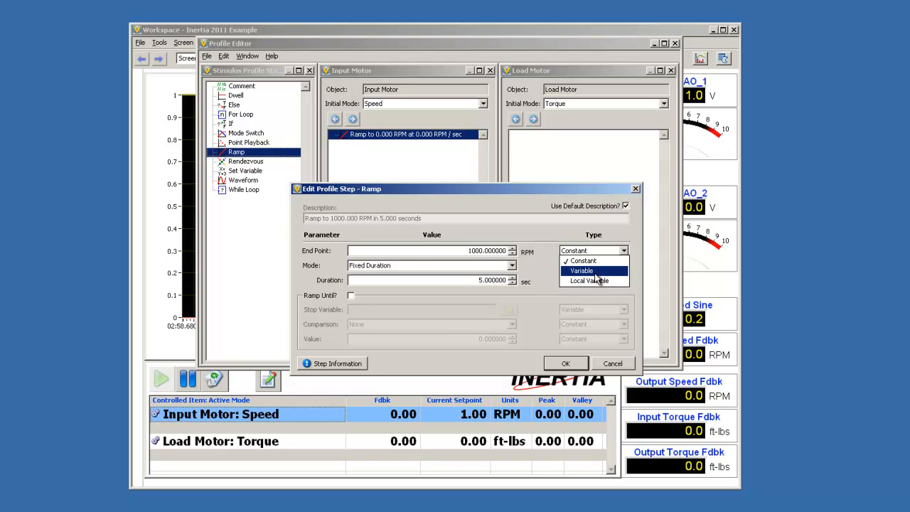
left_click(596, 274)
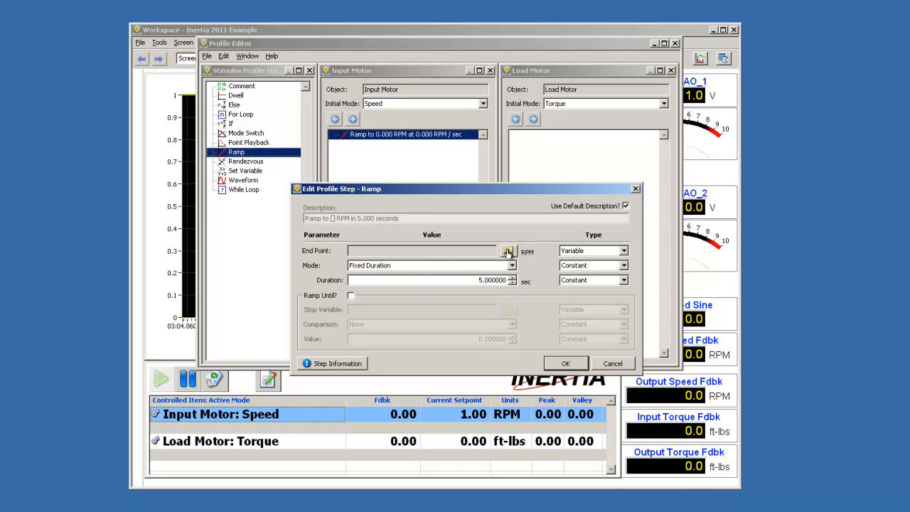
left_click(508, 252)
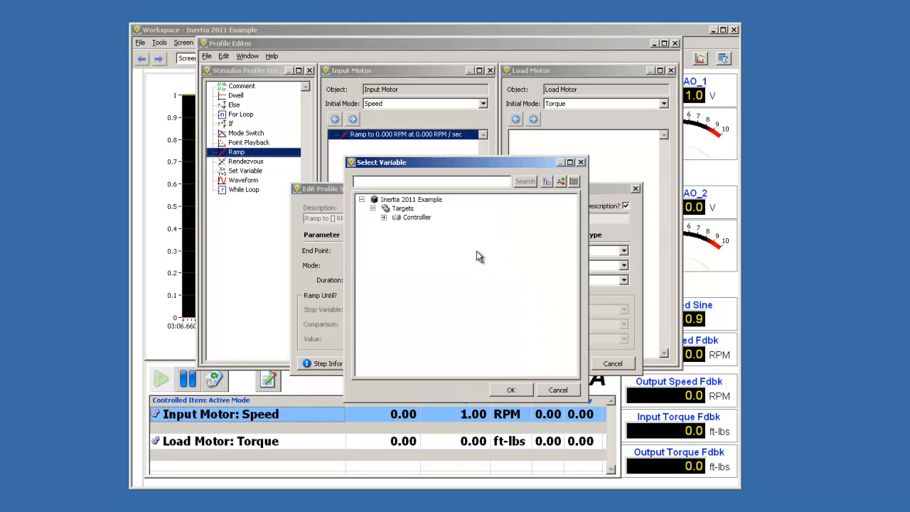
left_click(385, 219)
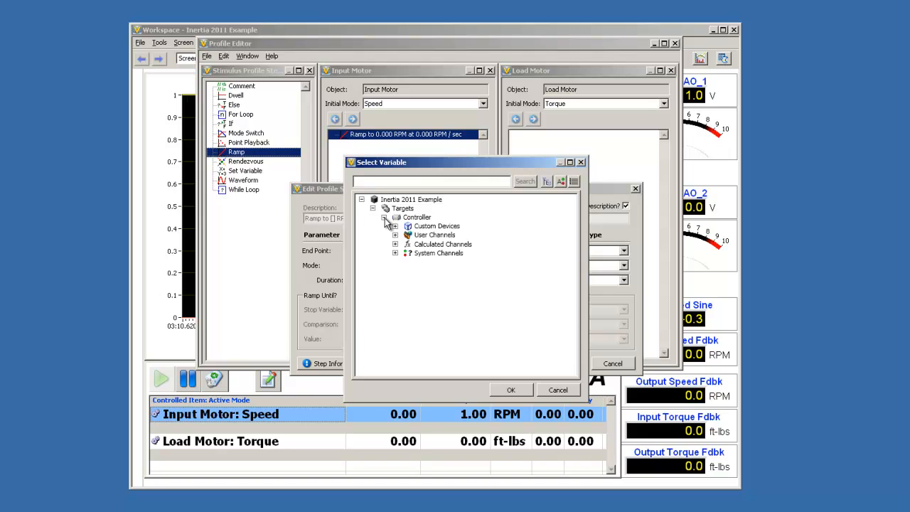
left_click(395, 235)
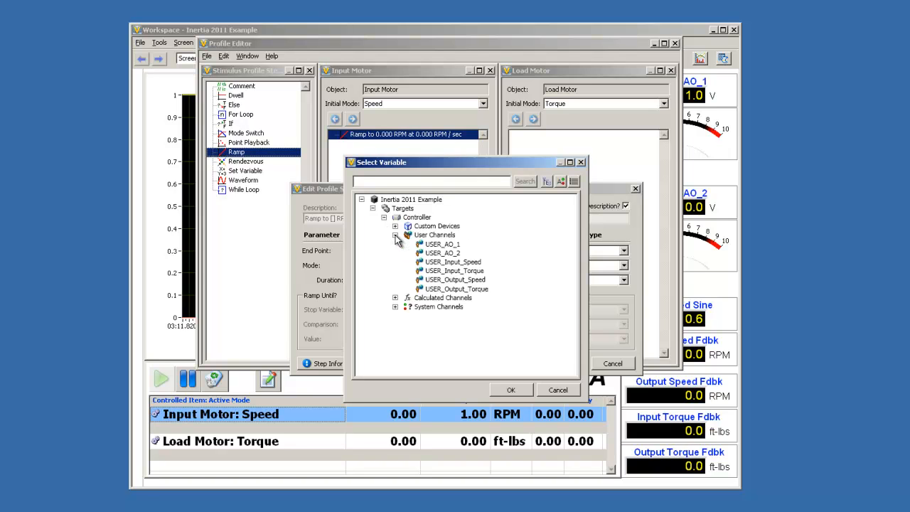
left_click(396, 298)
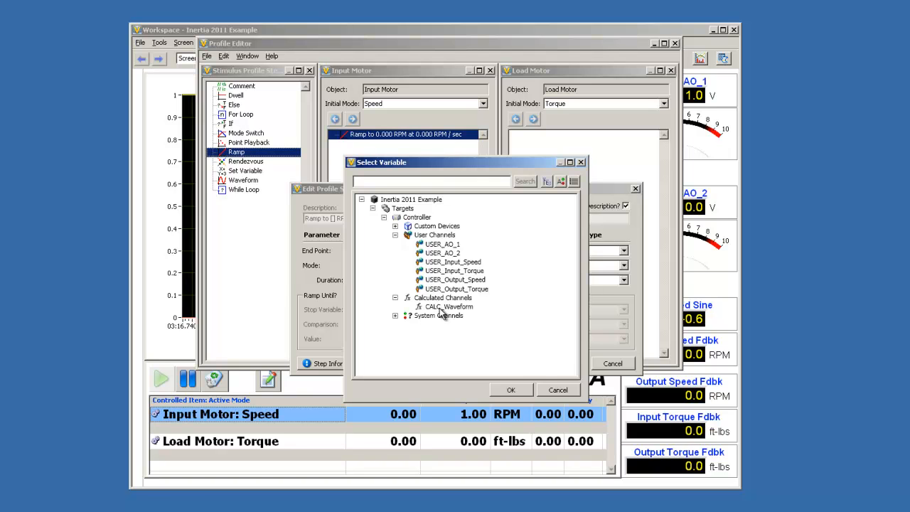
left_click(558, 390)
left_click(572, 253)
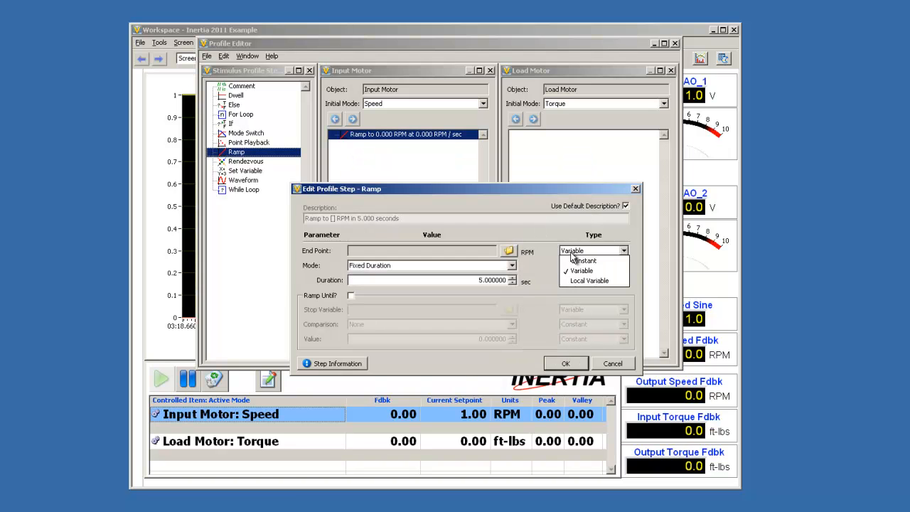
left_click(575, 261)
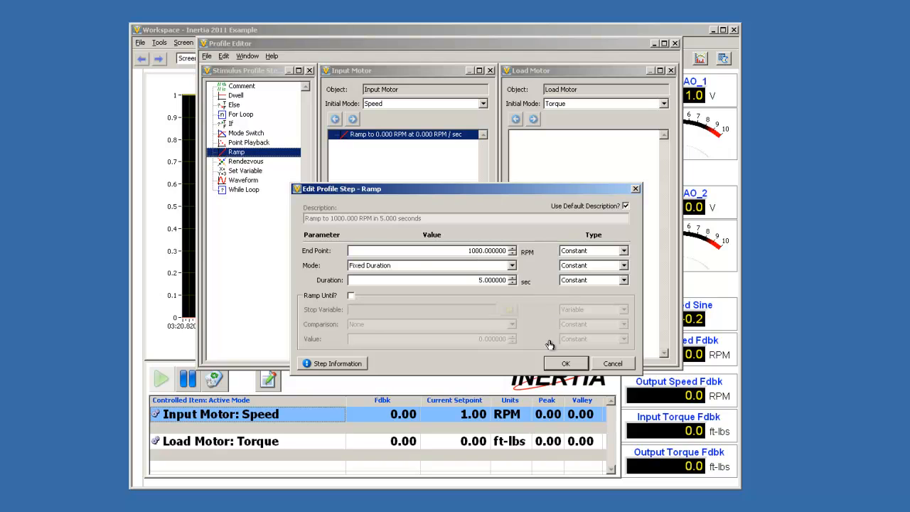
Accept the ramp settings and add a Dwell step of 5 seconds to the Load Motor profile.
left_click(564, 365)
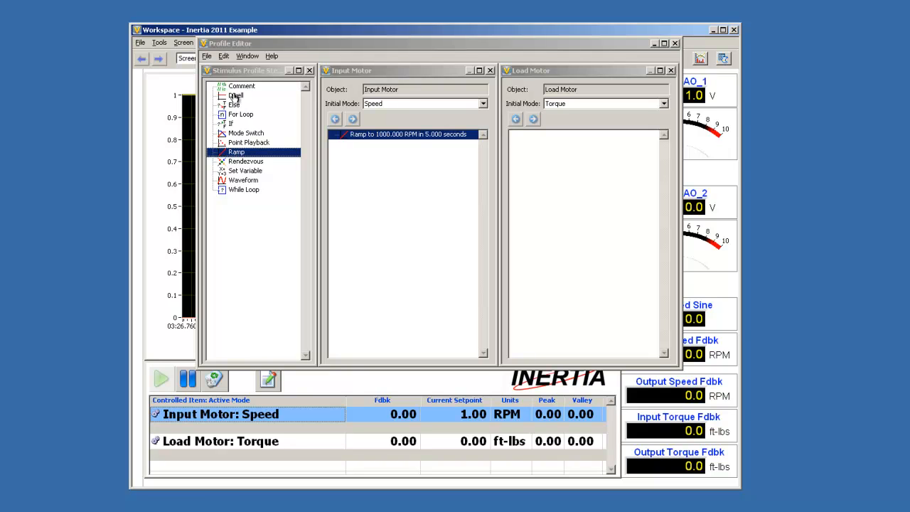
left_click_drag(235, 98, 542, 138)
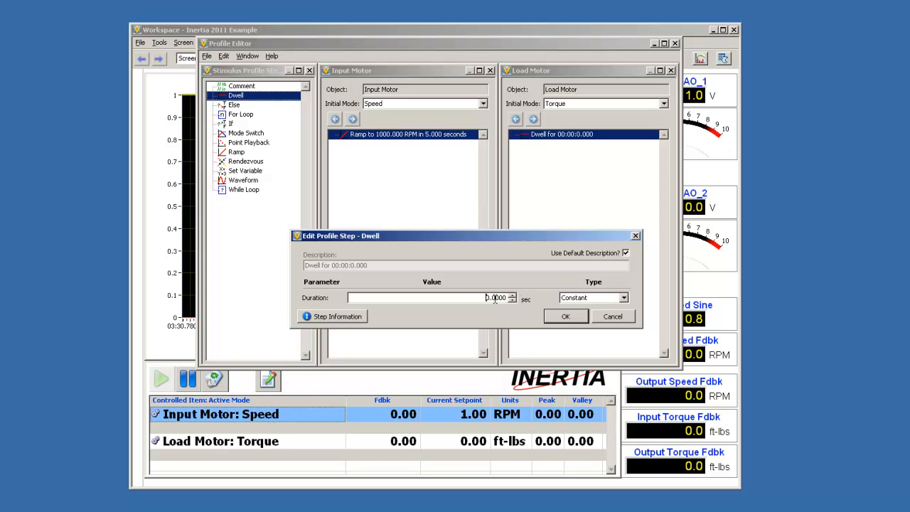
type("5")
left_click(564, 318)
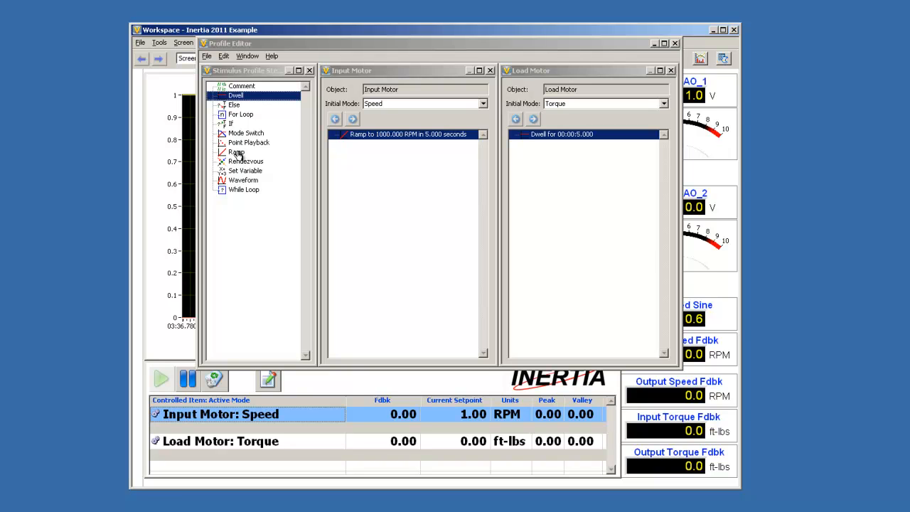
Add a Point Playback step after the Load Motor's dwell, with torque points of 0, 200 and 300 ft-lbs.
left_click_drag(238, 142, 551, 174)
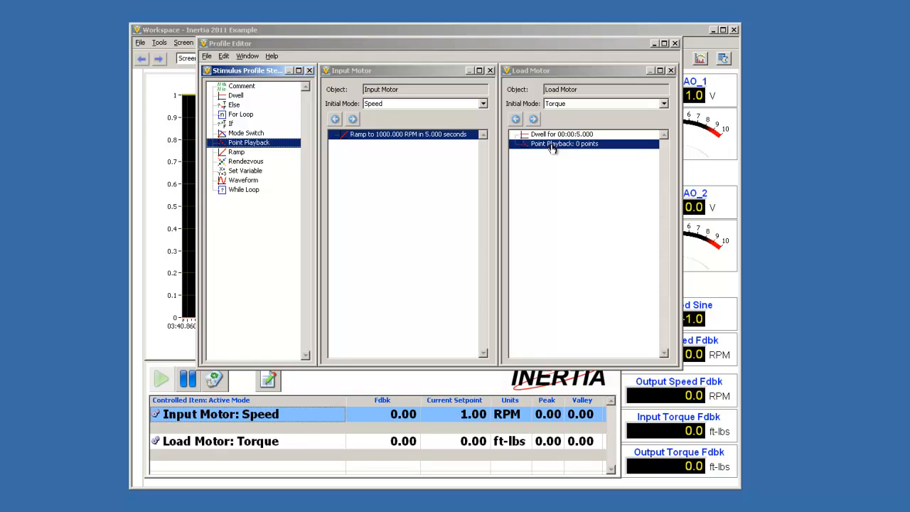
double_click(552, 145)
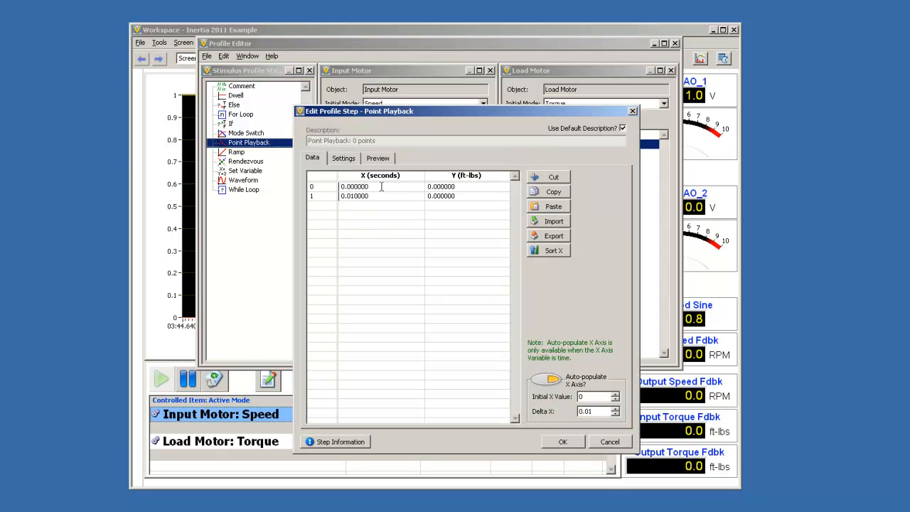
double_click(441, 187)
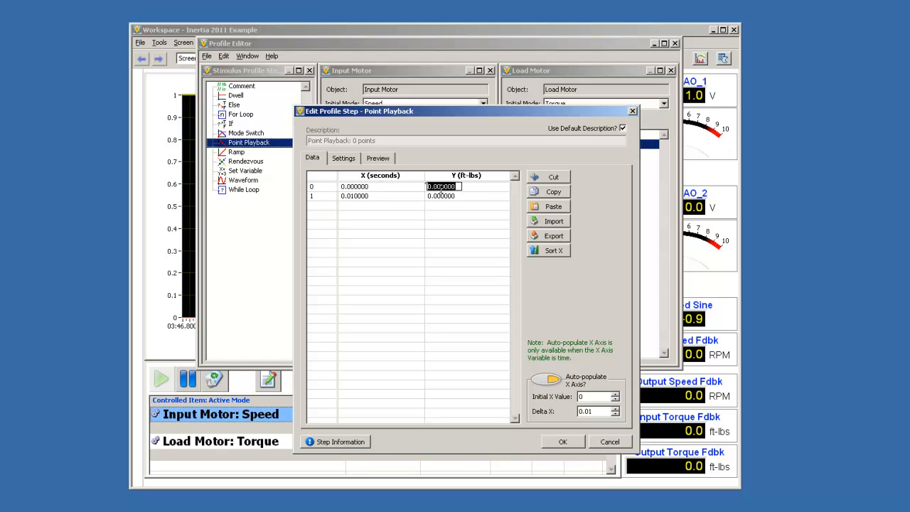
double_click(444, 196)
type("2")
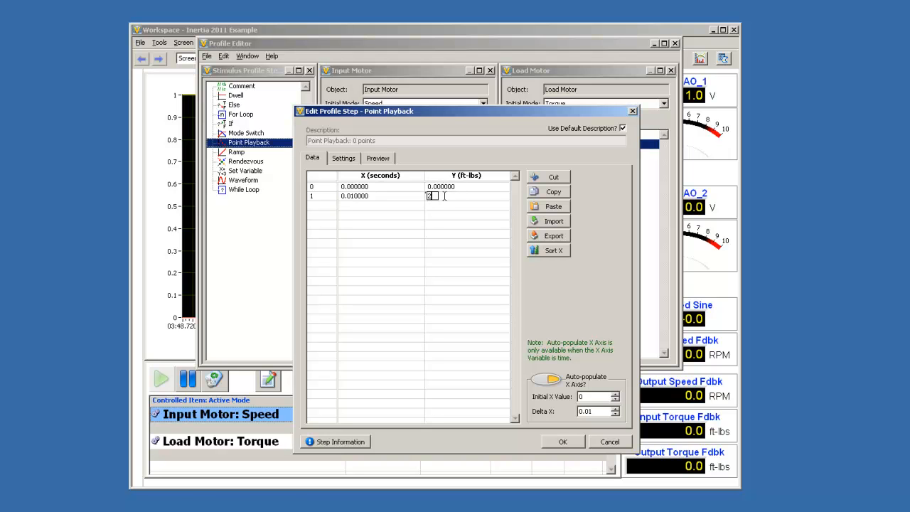
type("00")
key("Return")
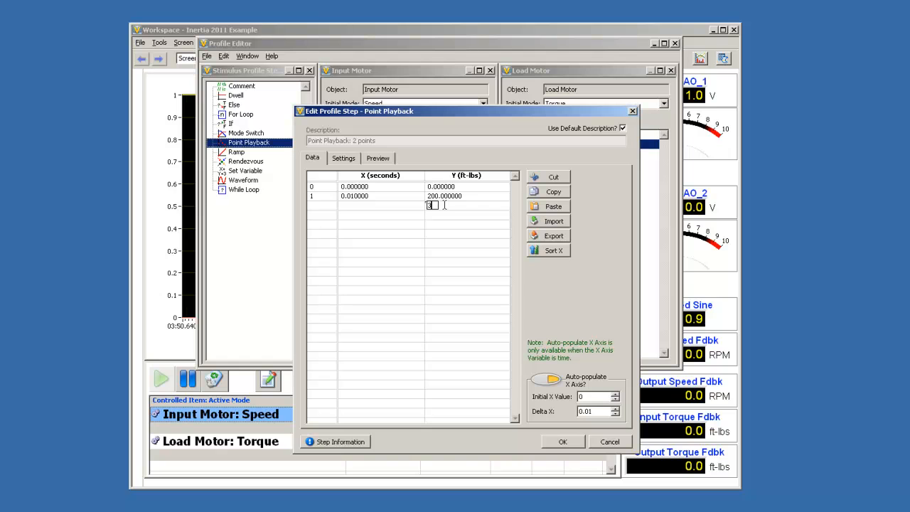
key("Return")
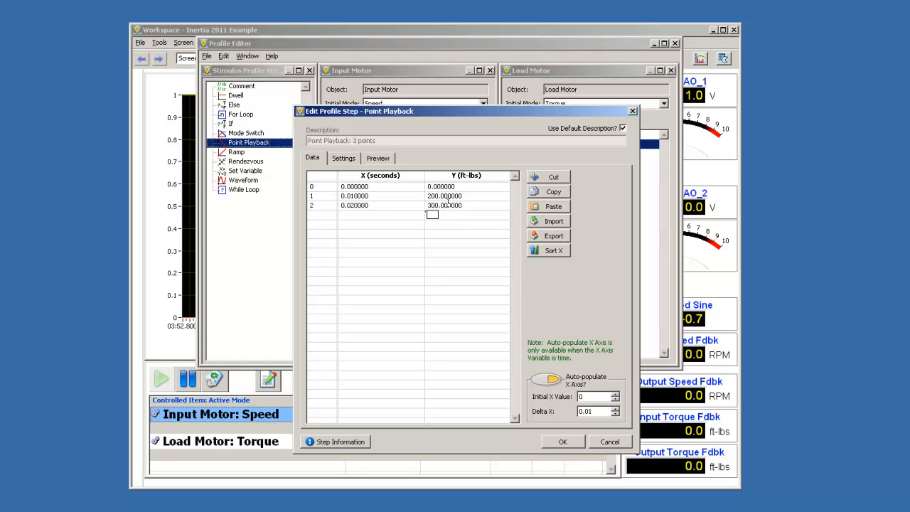
Preview the playback curve, enable Interpolate for the dependent axis, check the preview again and accept the Point Playback step.
left_click(380, 160)
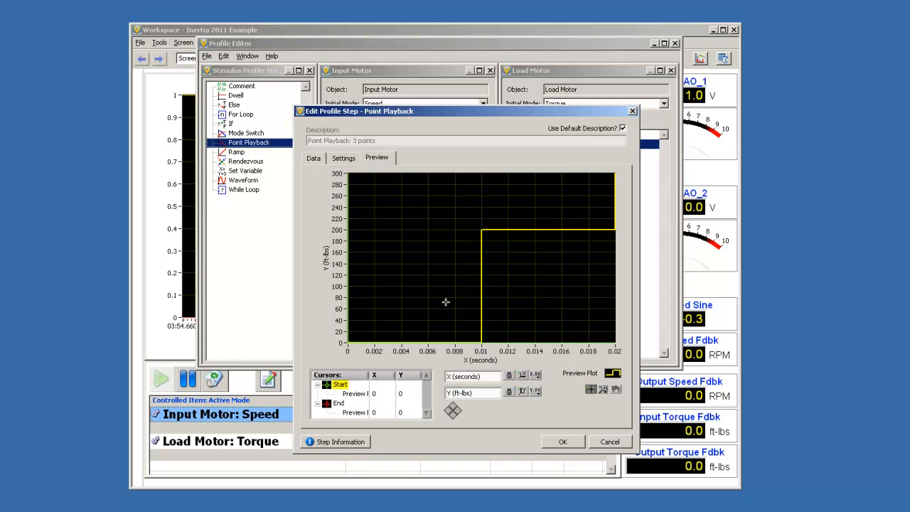
left_click(313, 160)
left_click(343, 160)
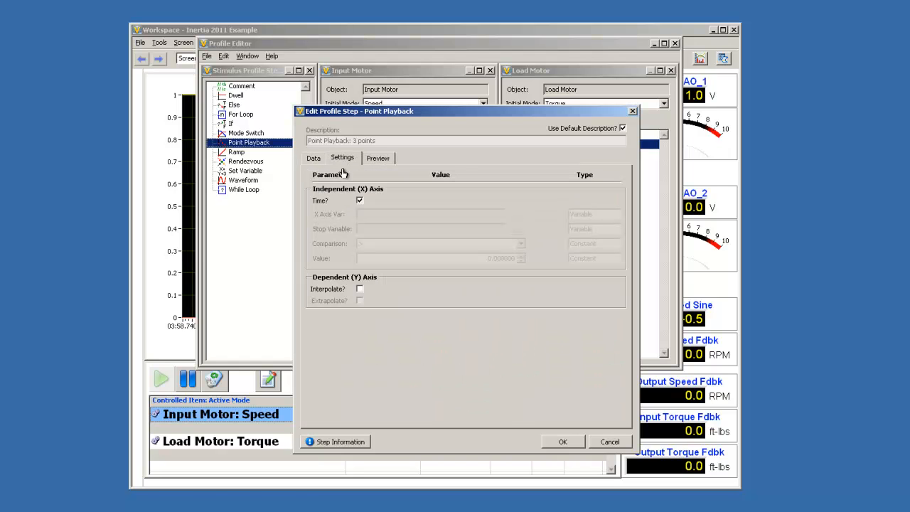
left_click(361, 292)
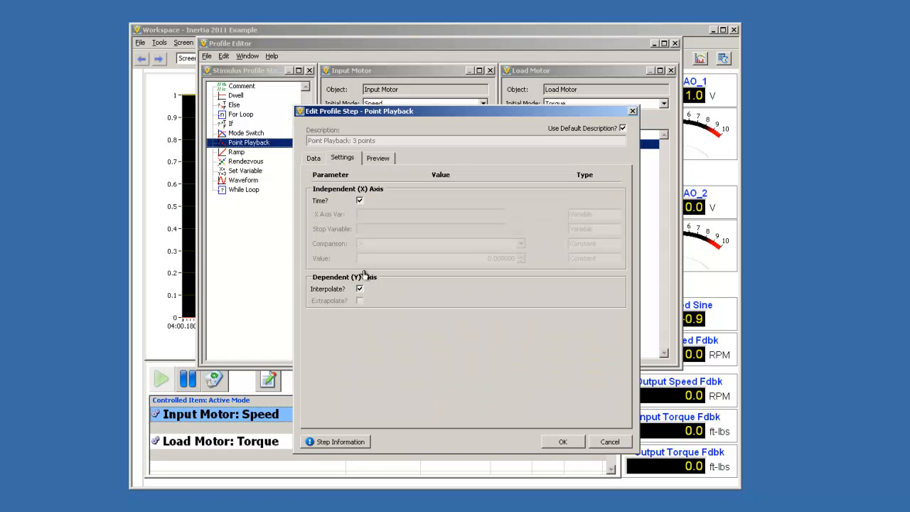
left_click(378, 161)
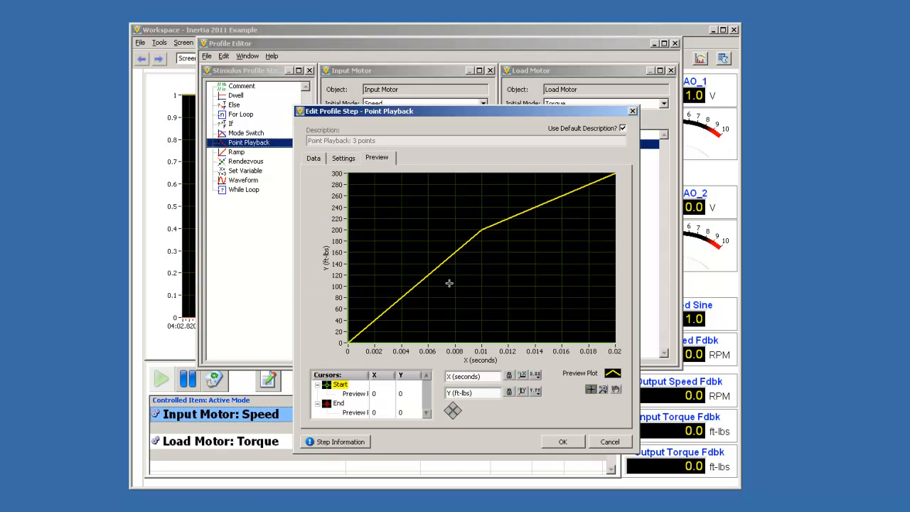
left_click(316, 160)
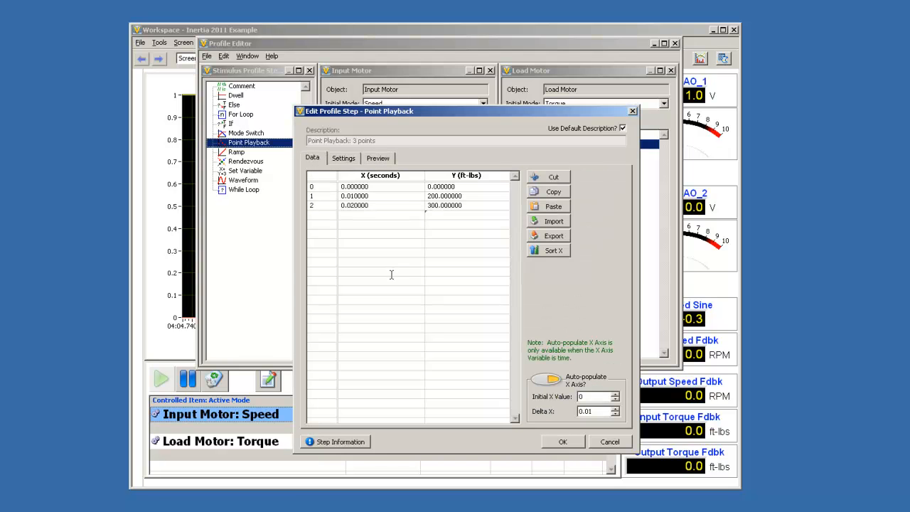
left_click(562, 441)
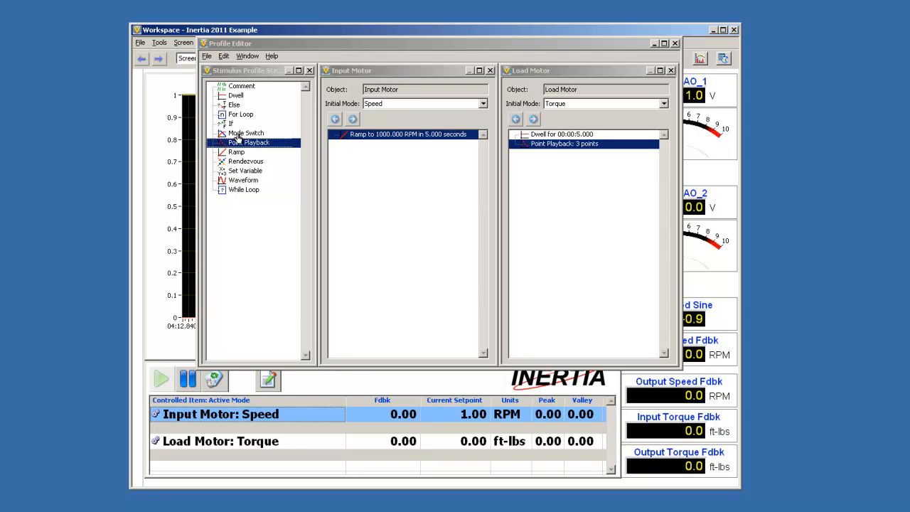
Add a Dwell step of 2 seconds after the Input Motor's ramp.
left_click_drag(235, 97, 378, 147)
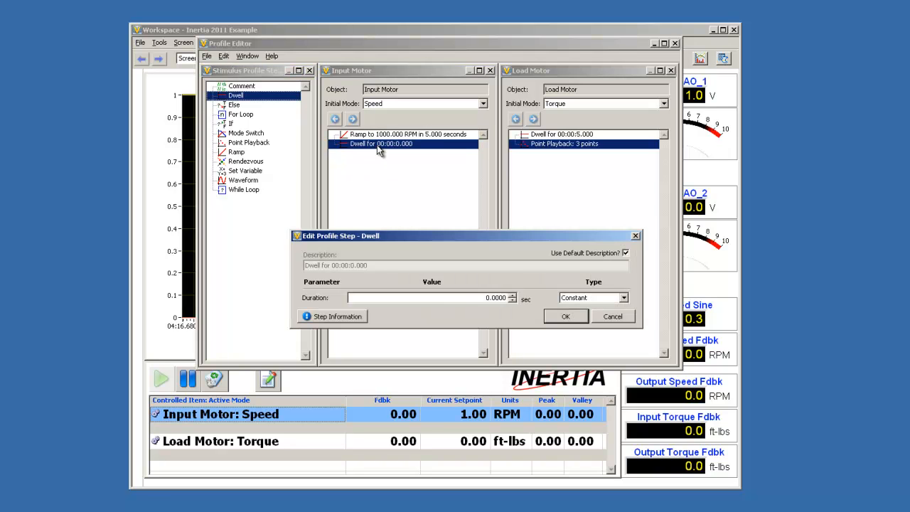
type("2")
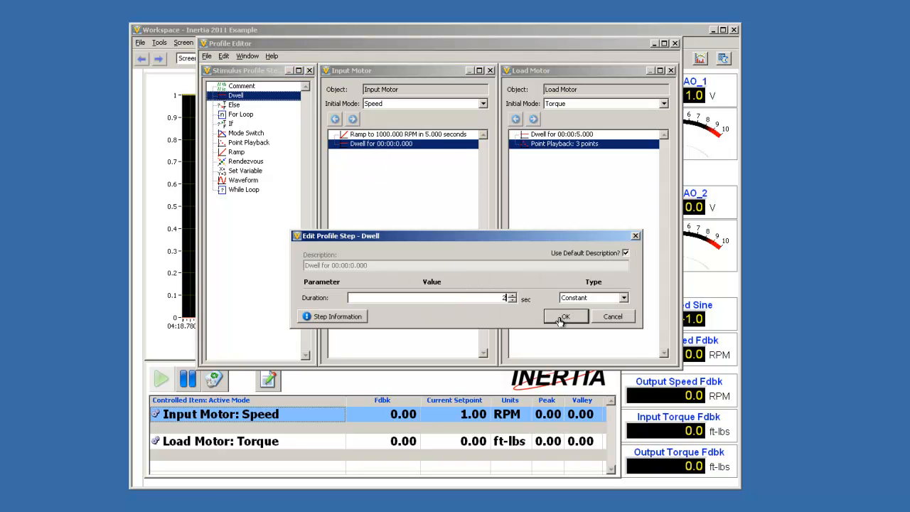
left_click(564, 317)
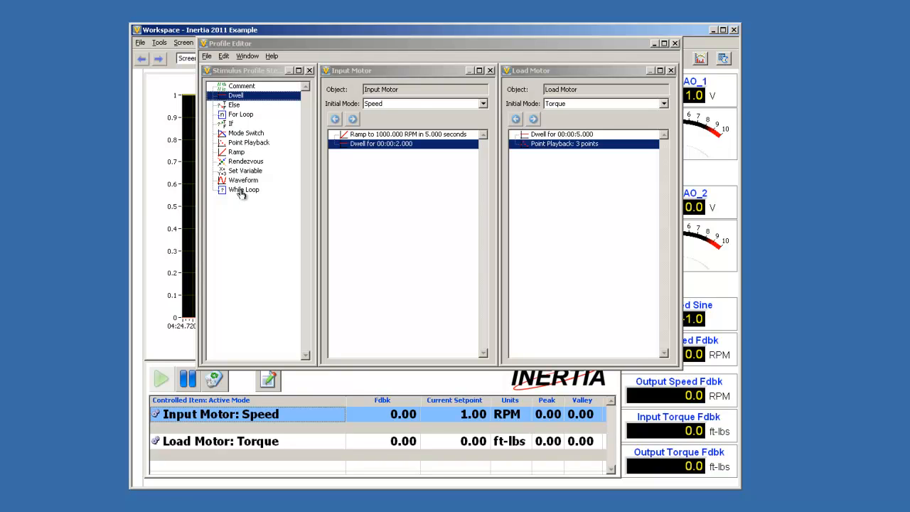
Add a sine Waveform step to the Input Motor profile with 100 RPM amplitude, 1000 RPM offset, 10 cycles and 1 Hz frequency.
left_click_drag(243, 181, 366, 155)
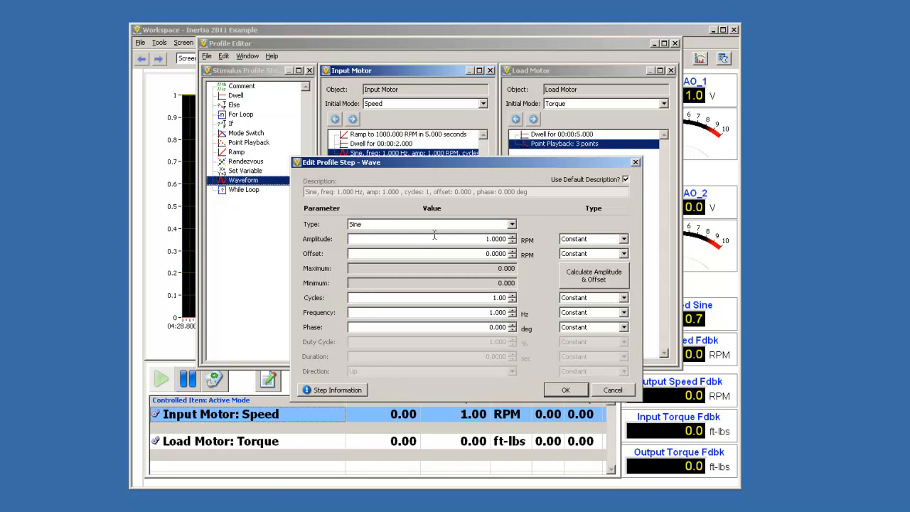
double_click(474, 241)
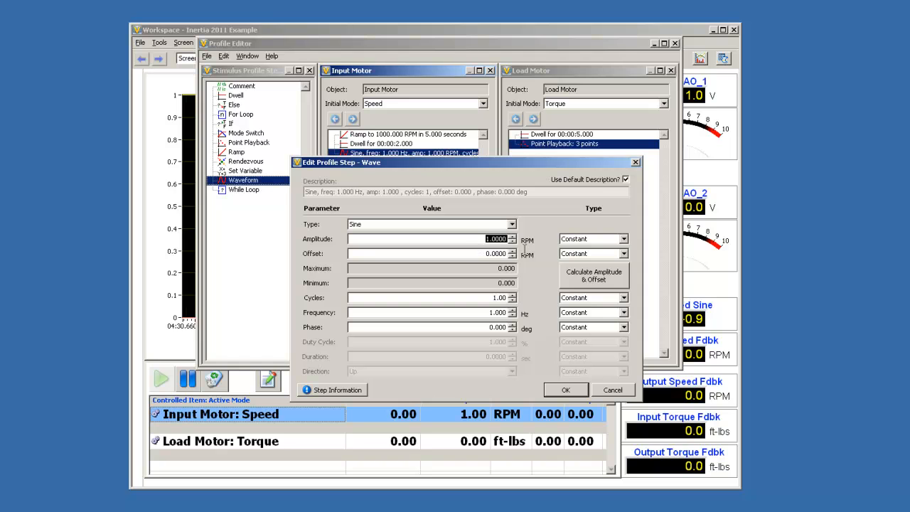
type("100")
double_click(480, 254)
type("1000")
left_click(538, 263)
double_click(498, 298)
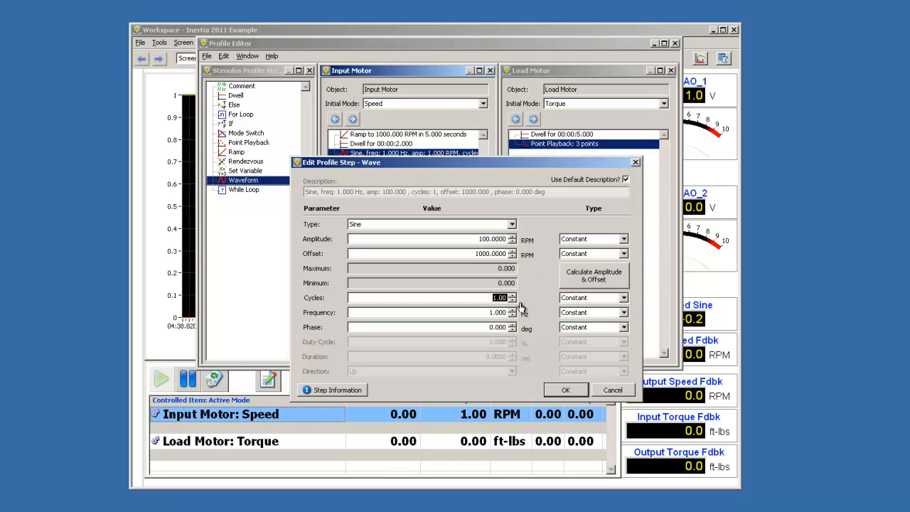
left_click_drag(489, 312, 521, 318)
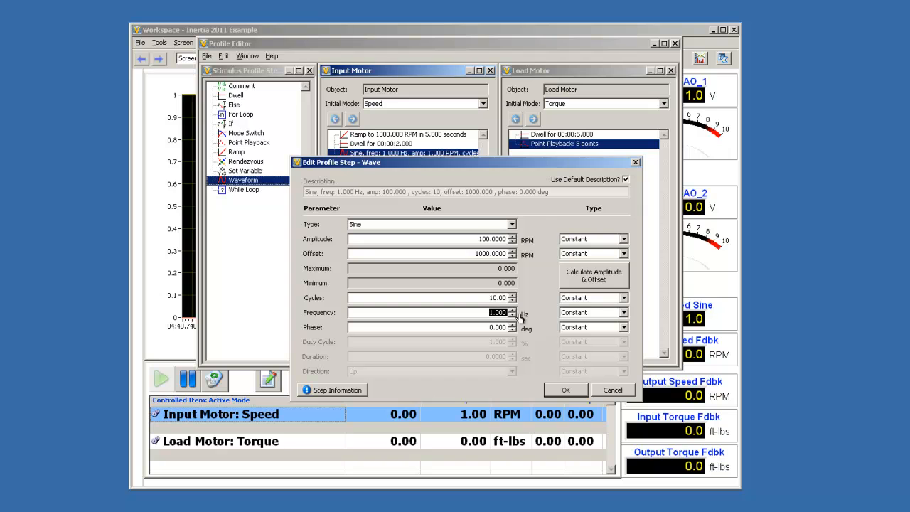
left_click(535, 320)
left_click(566, 392)
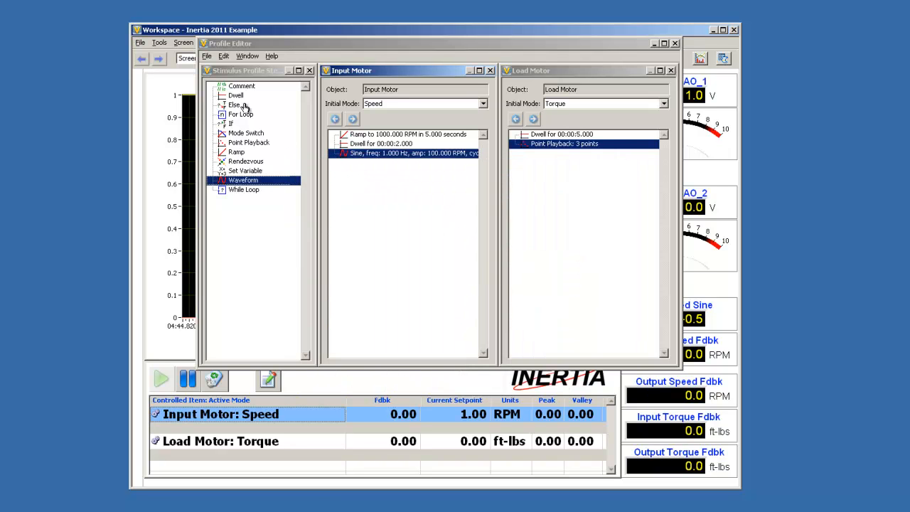
Add a Rendezvous step at the end of both motor profiles and assign a new rendezvous named END to the Input Motor's step.
left_click_drag(242, 161, 552, 168)
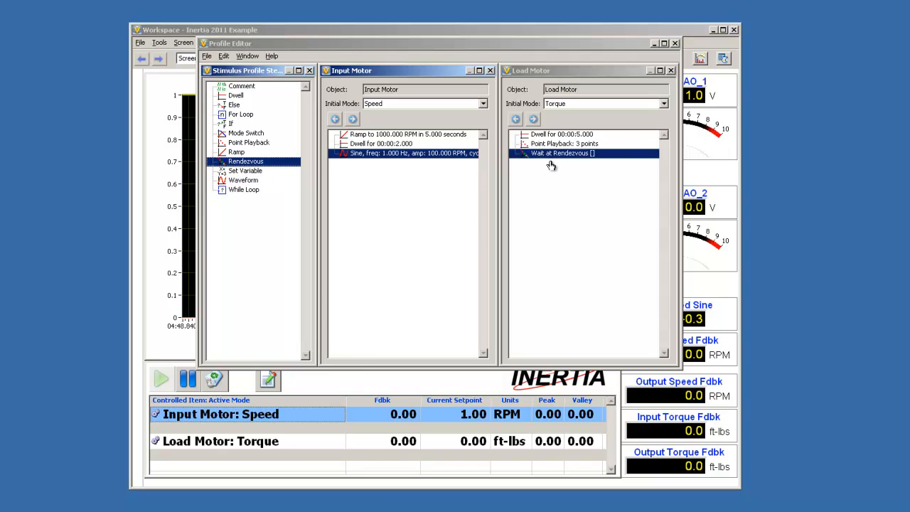
left_click_drag(249, 168, 351, 179)
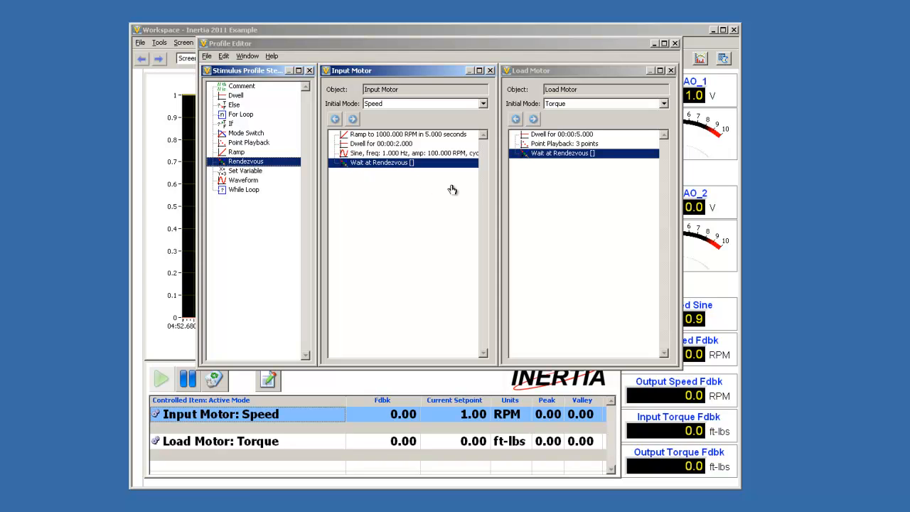
double_click(410, 163)
left_click(509, 298)
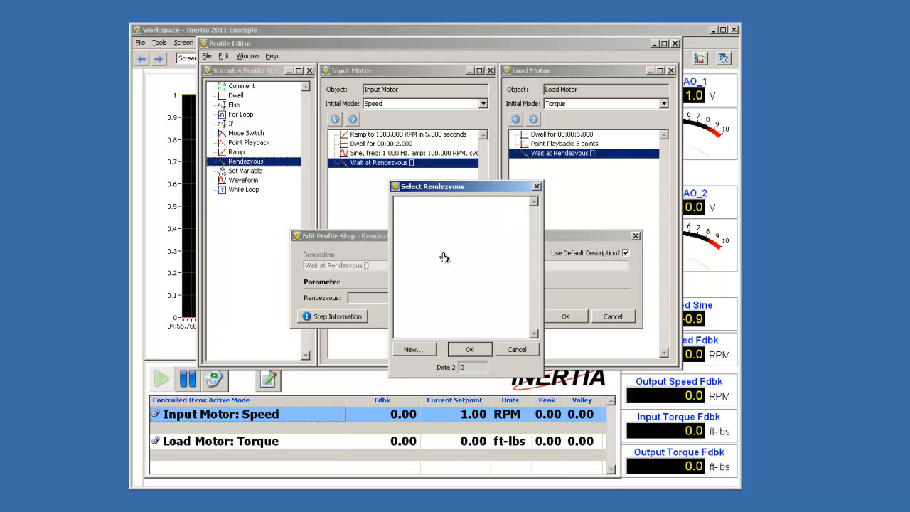
left_click(412, 350)
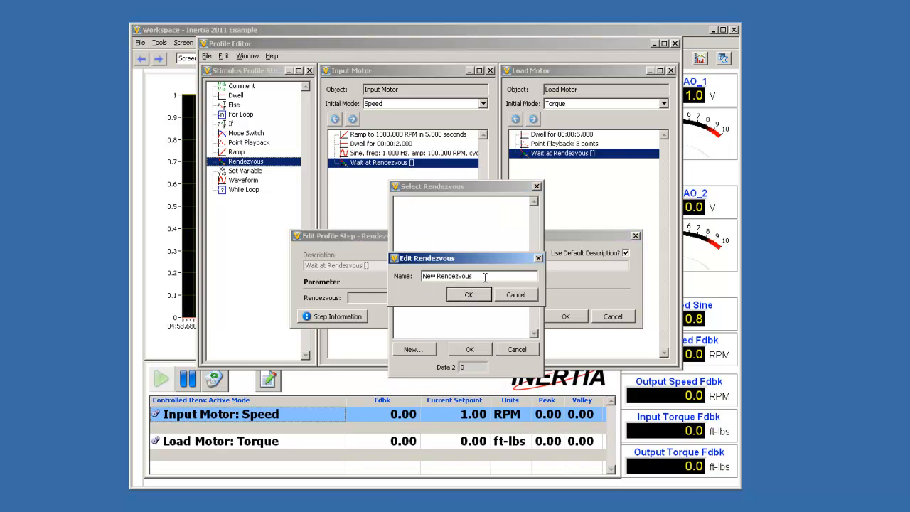
left_click_drag(480, 276, 422, 277)
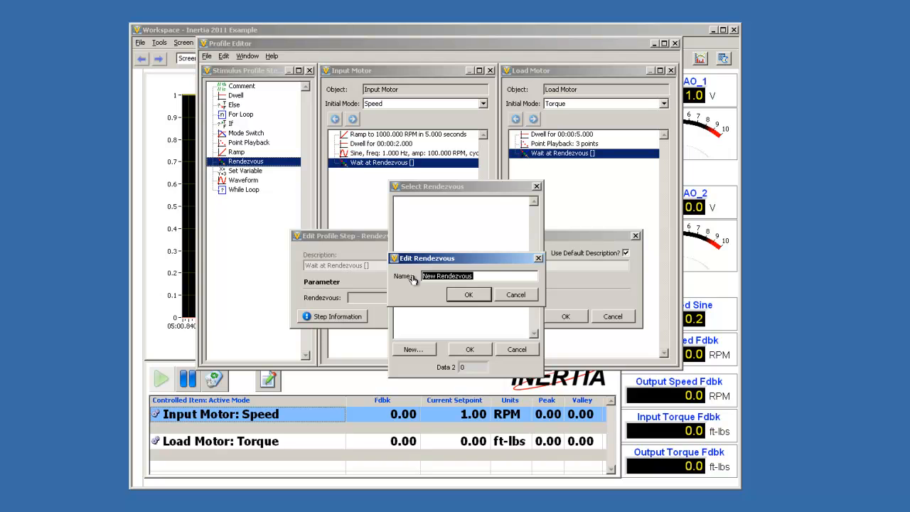
type("END")
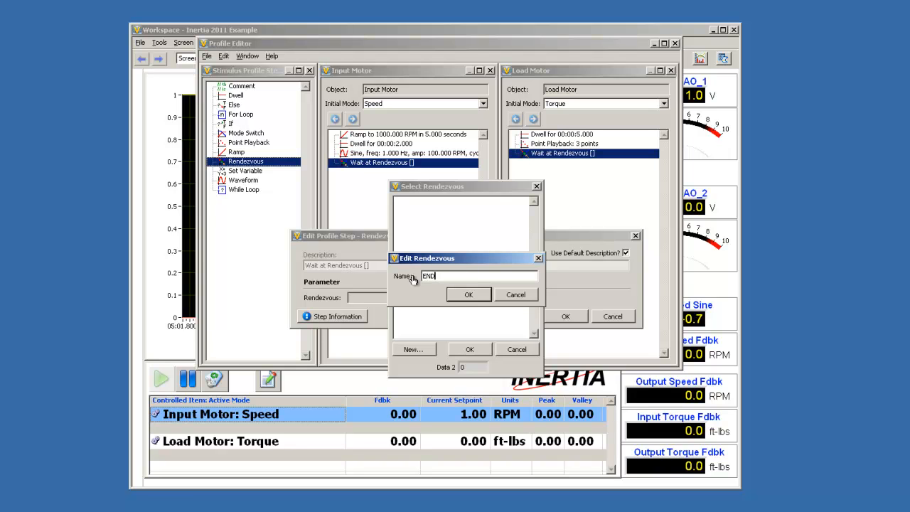
left_click(469, 294)
left_click(469, 349)
left_click(559, 319)
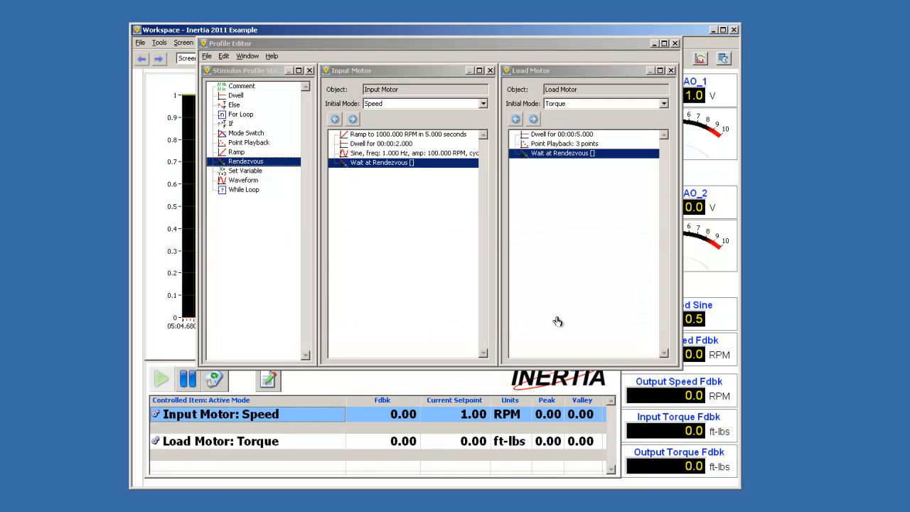
Assign the existing END rendezvous to the Load Motor's Rendezvous step.
double_click(555, 155)
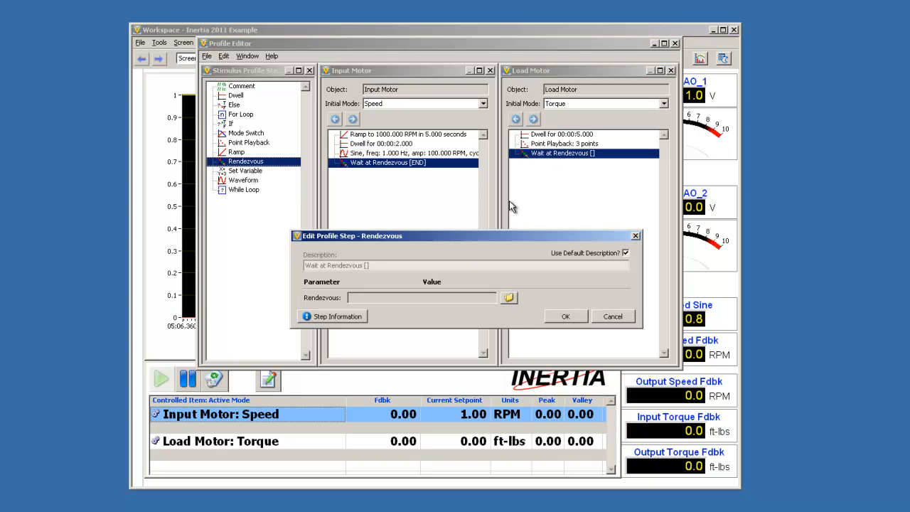
left_click(509, 297)
left_click(425, 201)
left_click(468, 349)
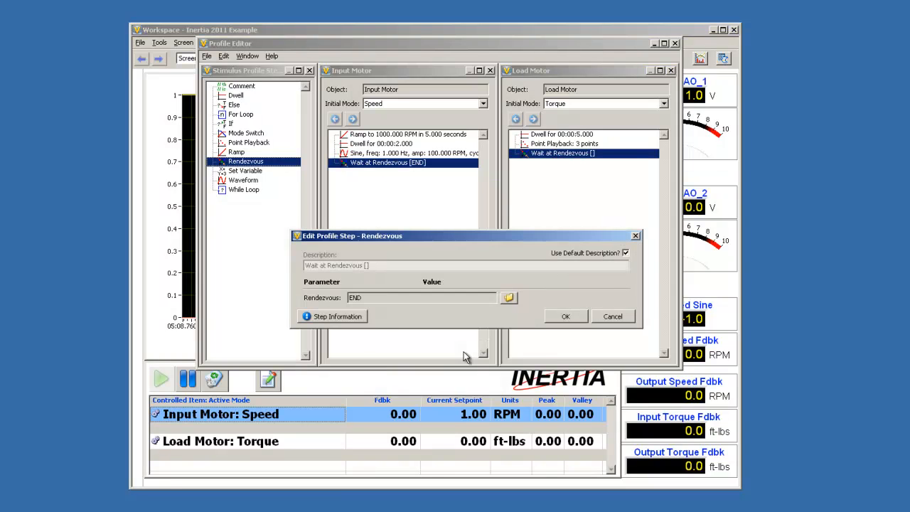
left_click(561, 321)
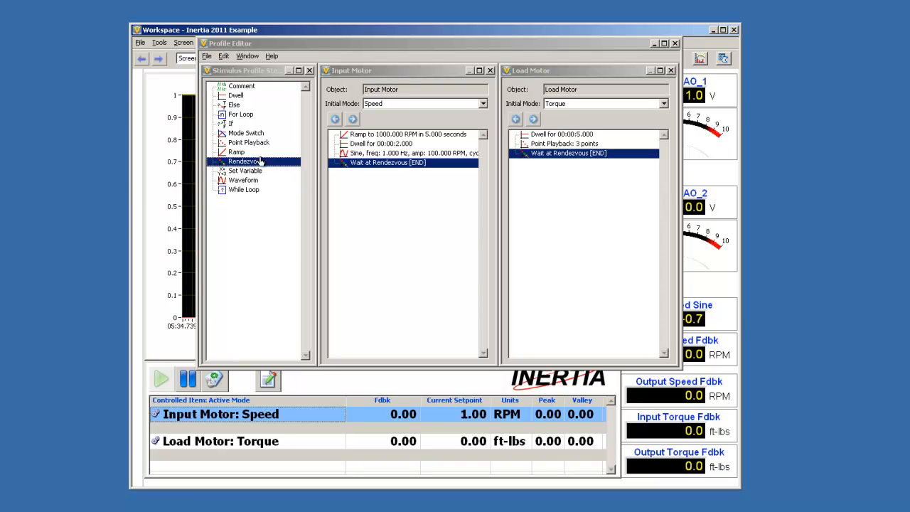
Add a Ramp step to 0 RPM after the Input Motor's rendezvous, using Fixed Duration mode with a duration of 2 seconds.
left_click_drag(239, 153, 370, 192)
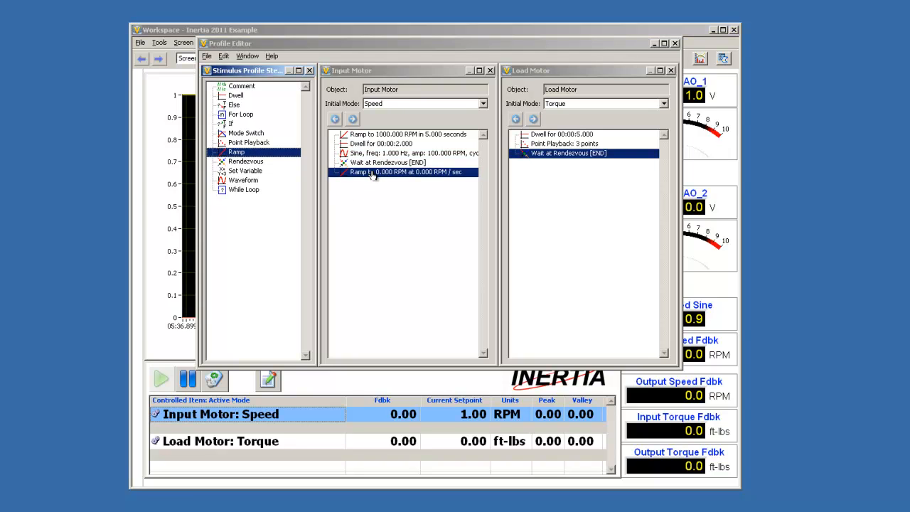
double_click(373, 172)
left_click(427, 265)
left_click(441, 286)
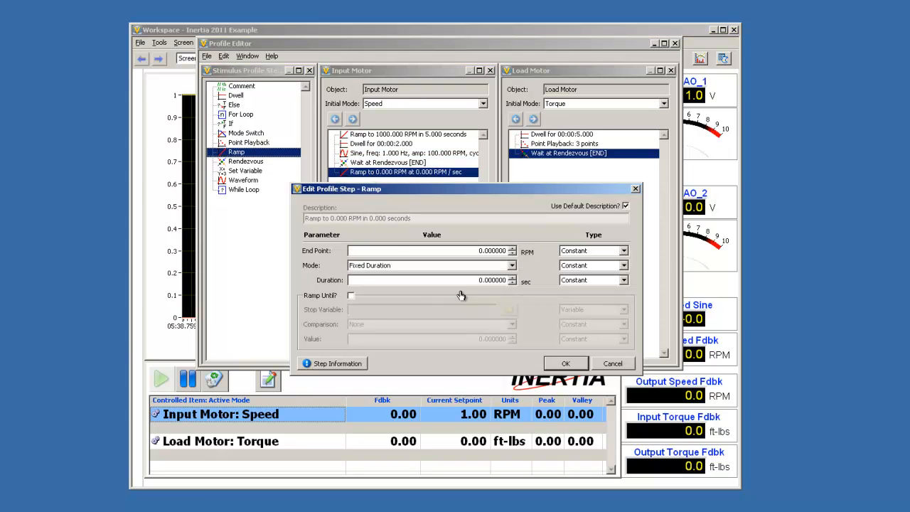
left_click_drag(466, 280, 515, 293)
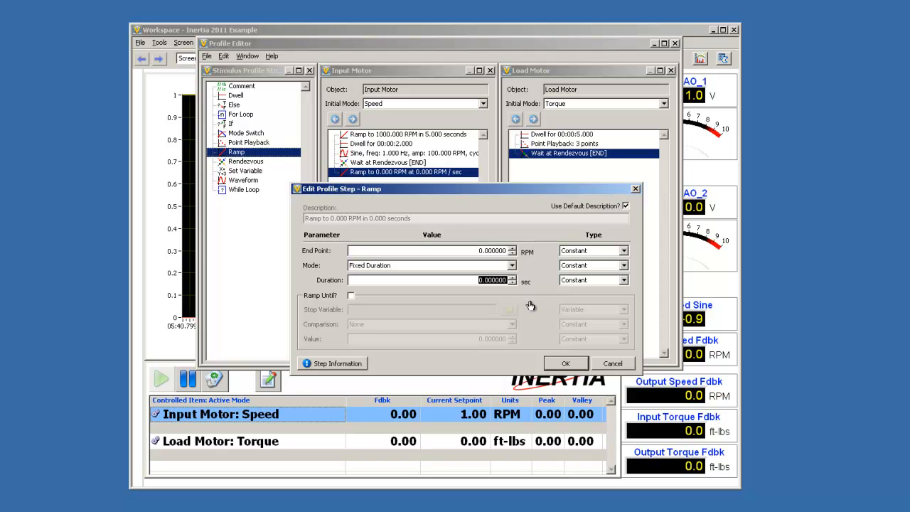
type("2")
left_click(566, 363)
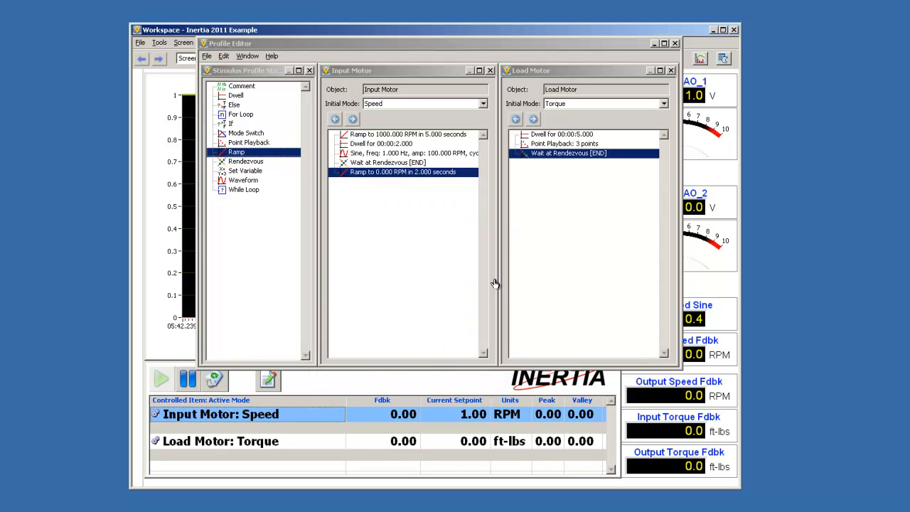
Add a Ramp step to 0 ft-lbs after the Load Motor's rendezvous, using Fixed Duration mode with a duration of 2 seconds.
left_click(250, 153)
left_click_drag(557, 201, 556, 189)
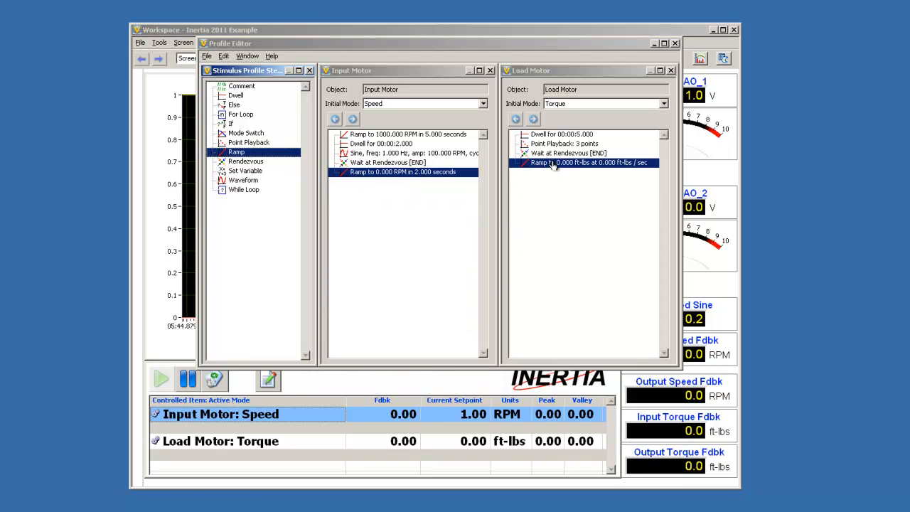
double_click(553, 164)
left_click(466, 266)
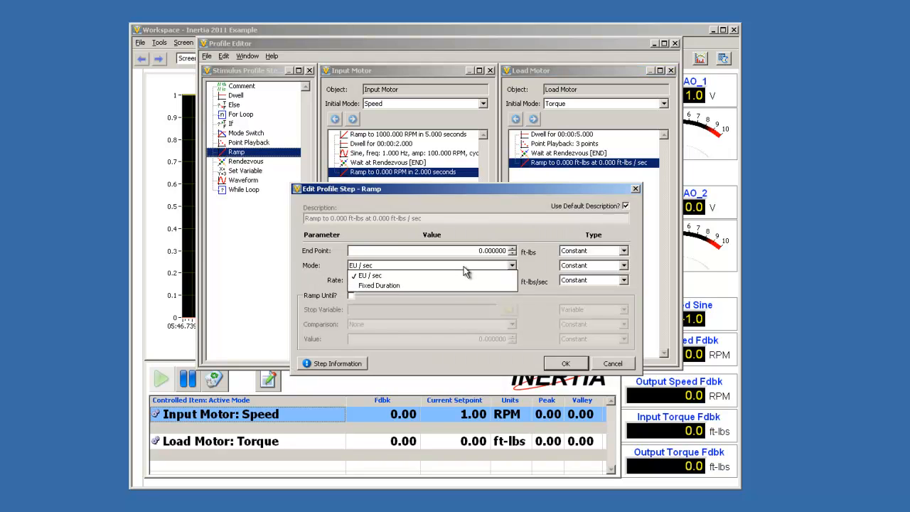
left_click(463, 286)
type("2")
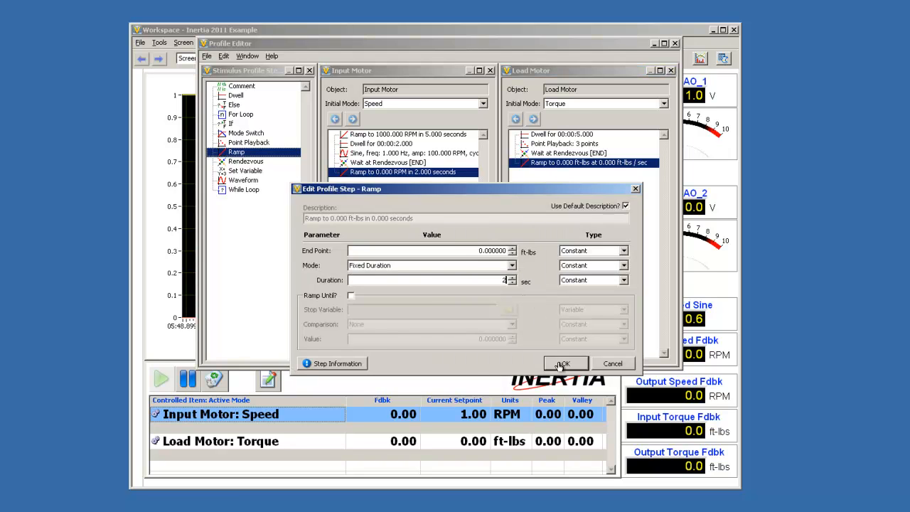
left_click(563, 364)
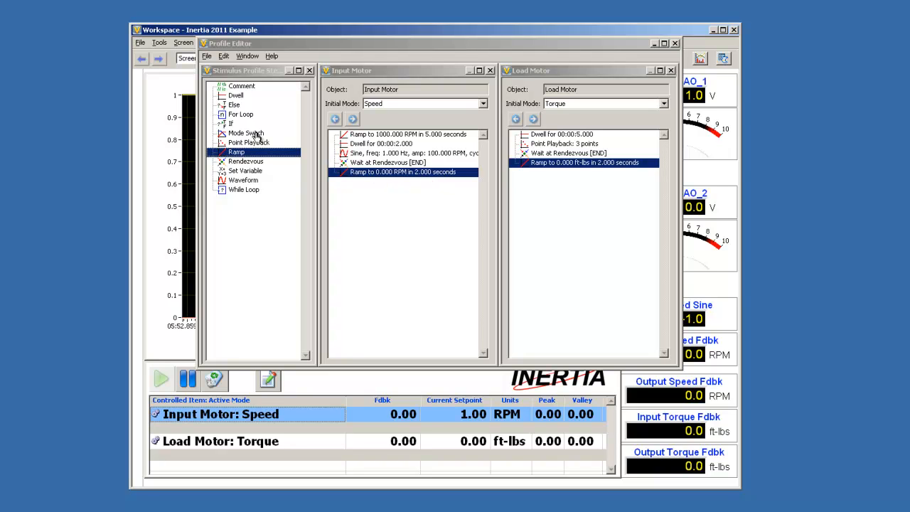
Add a Comment step reading "My Comment" at the start of the Input Motor profile.
left_click_drag(234, 89, 365, 141)
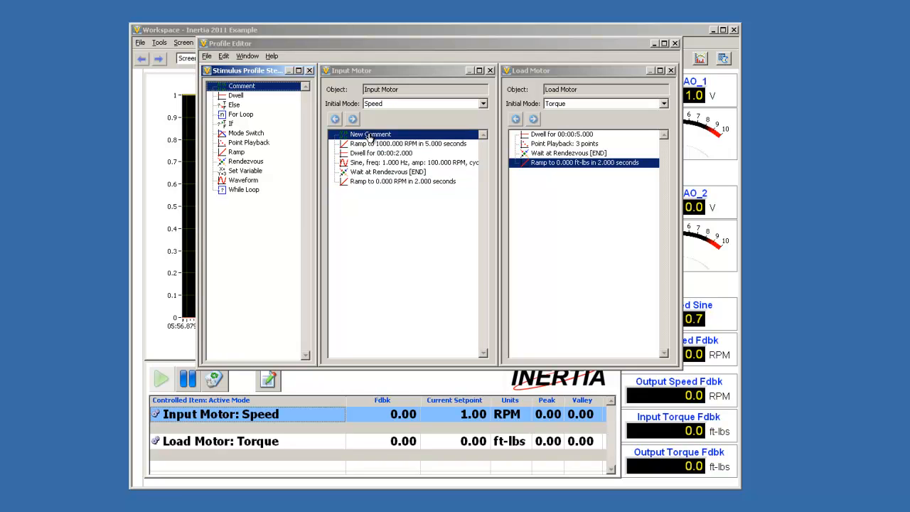
double_click(369, 137)
left_click_drag(344, 265, 293, 267)
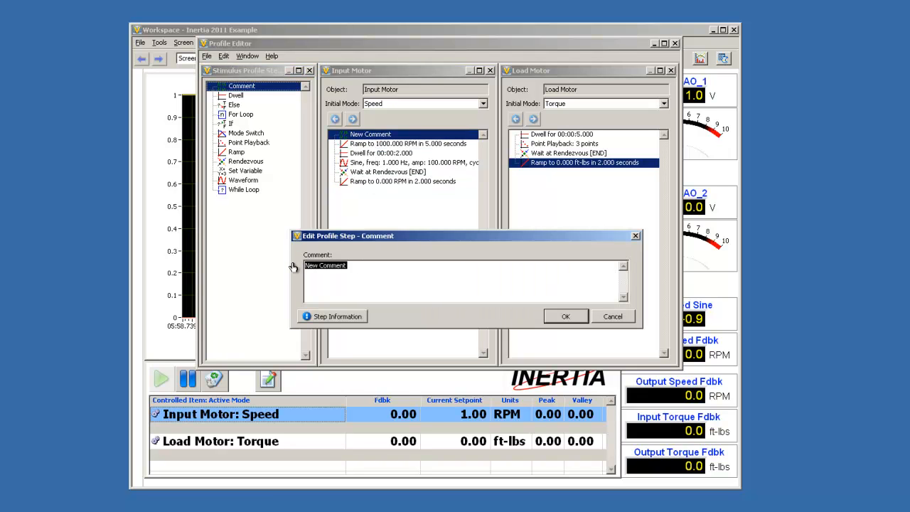
type("My")
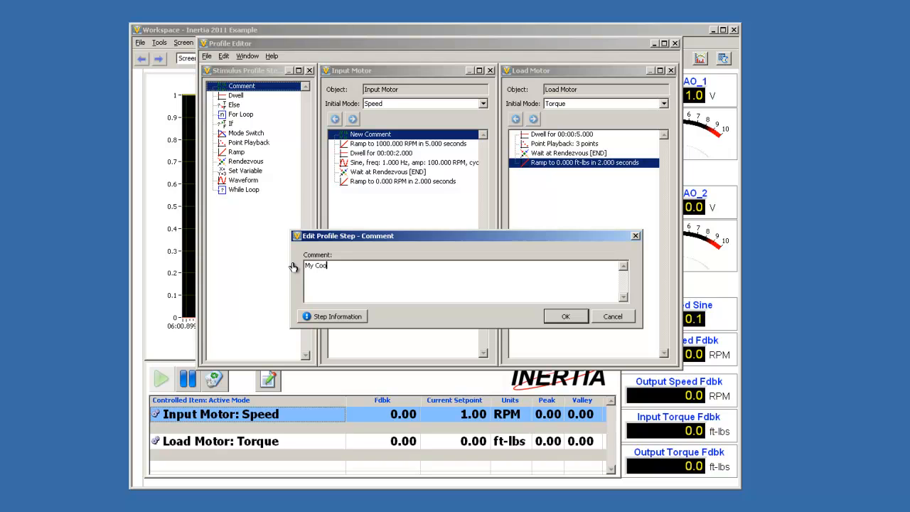
left_click(550, 321)
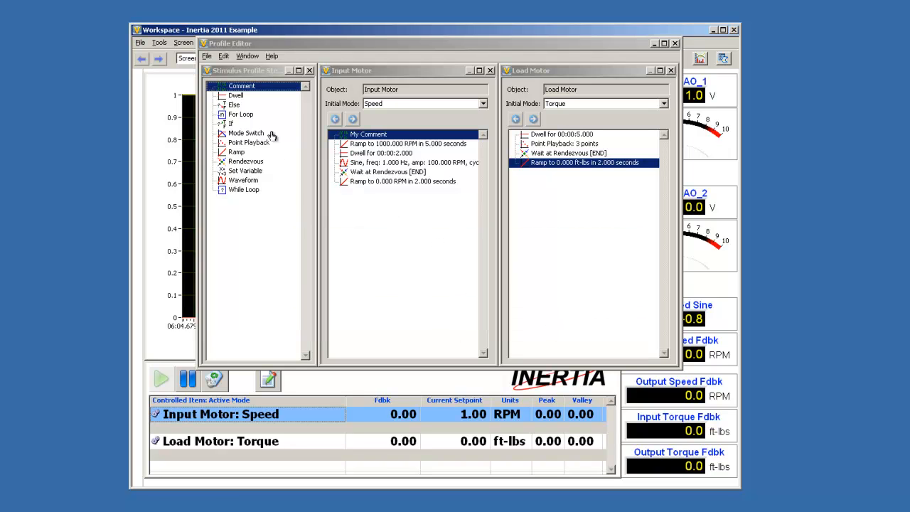
Try adding the IN_Over Torque and IN_Over Speed alarms to the profile's alarm limits.
left_click(224, 57)
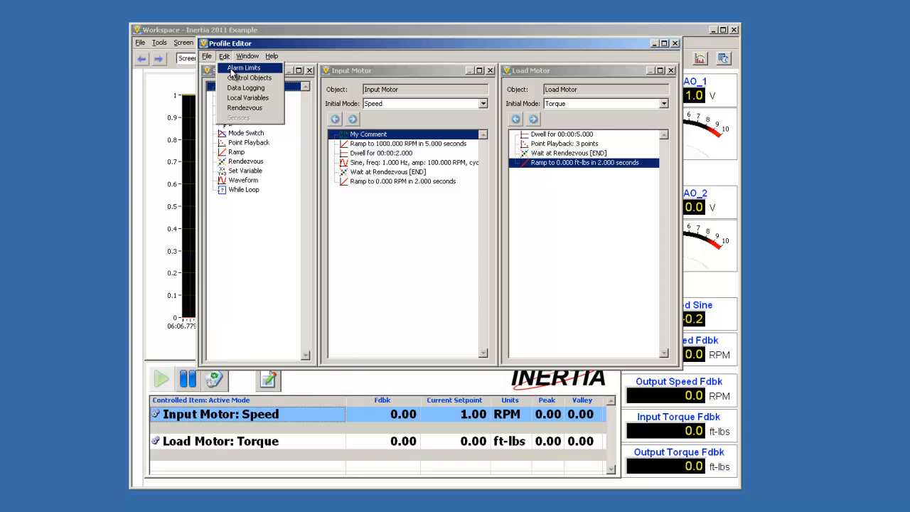
left_click(235, 69)
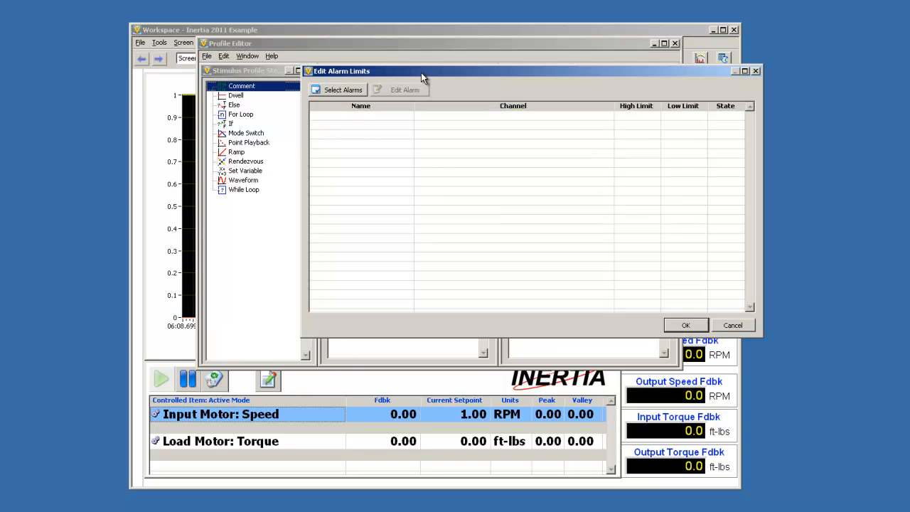
left_click_drag(421, 72, 428, 97)
left_click(360, 115)
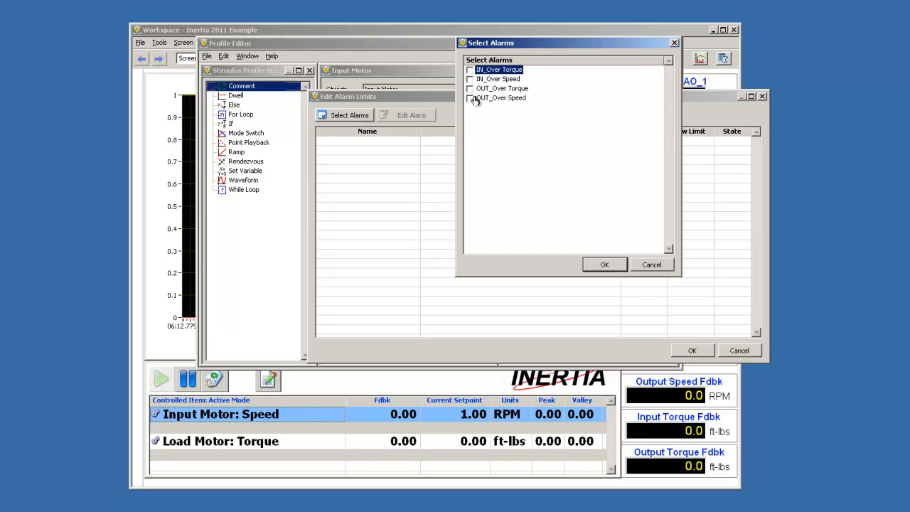
left_click(470, 70)
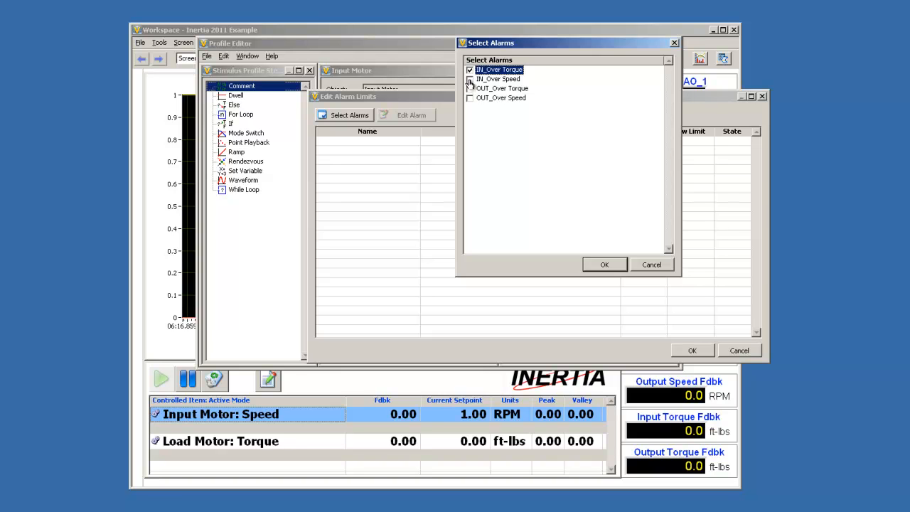
left_click(469, 79)
left_click(601, 265)
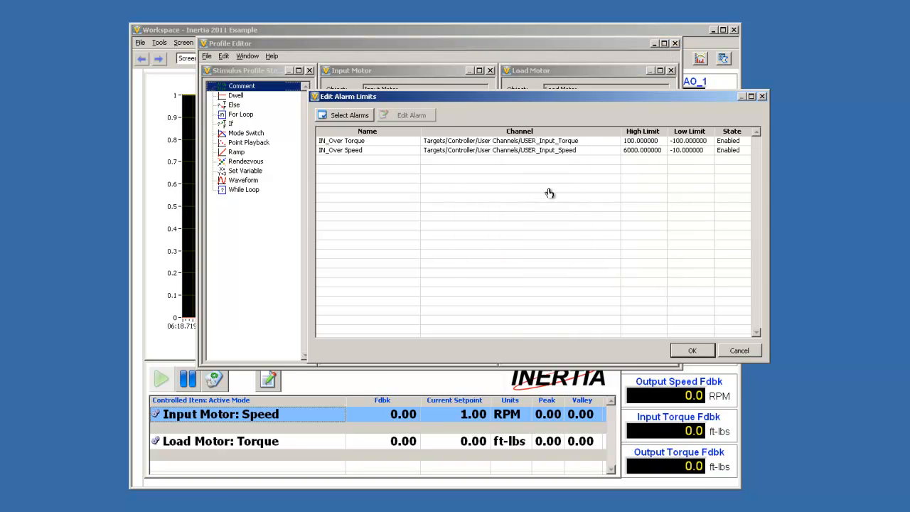
Inspect the IN_Over Torque alarm's limit settings and discard the alarm limit edits.
left_click(651, 143)
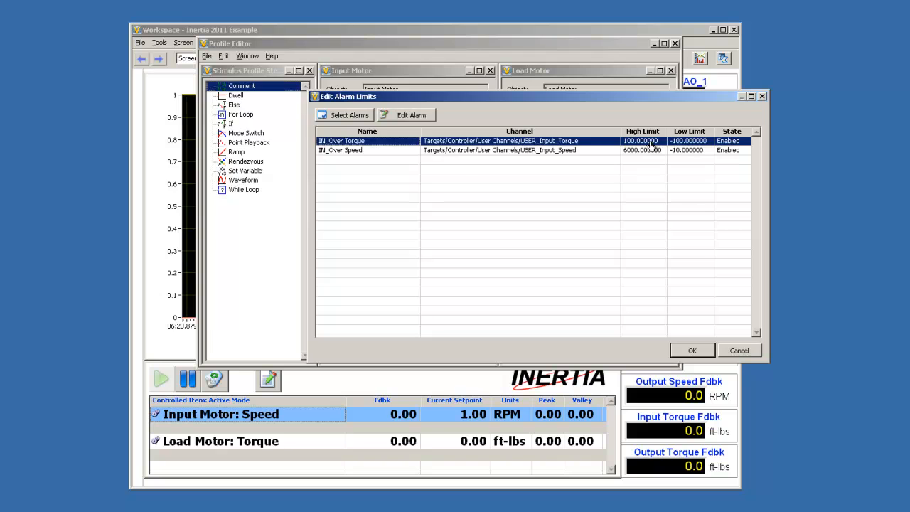
double_click(651, 143)
left_click_drag(255, 139, 286, 140)
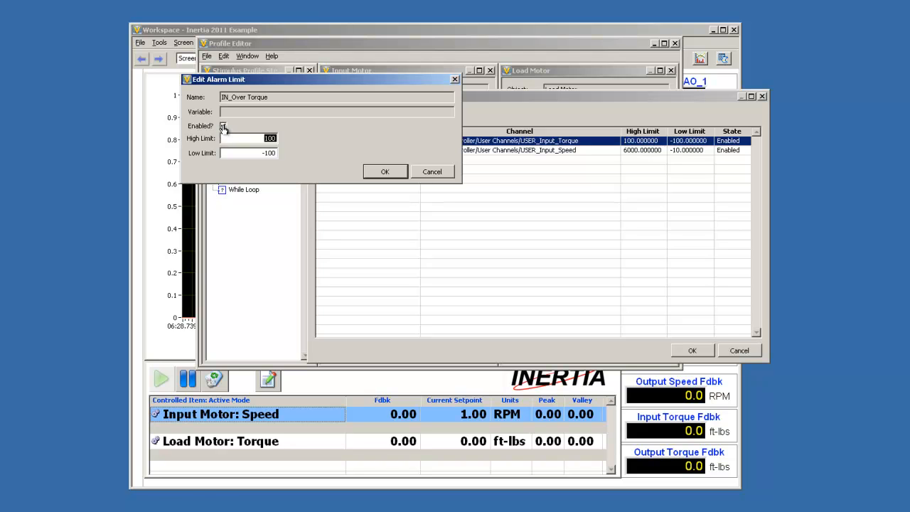
left_click(386, 174)
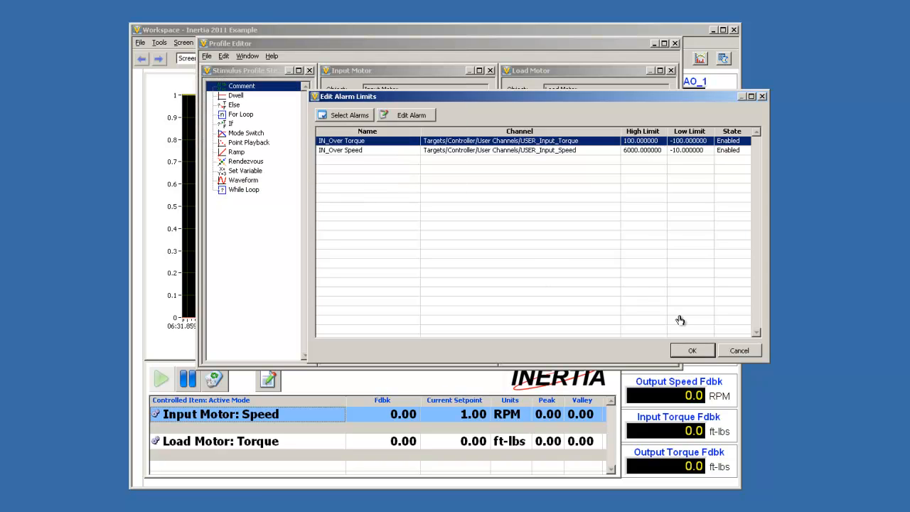
left_click(740, 350)
Add a data log file to the profile's data logging settings and name it MyData.
left_click(224, 56)
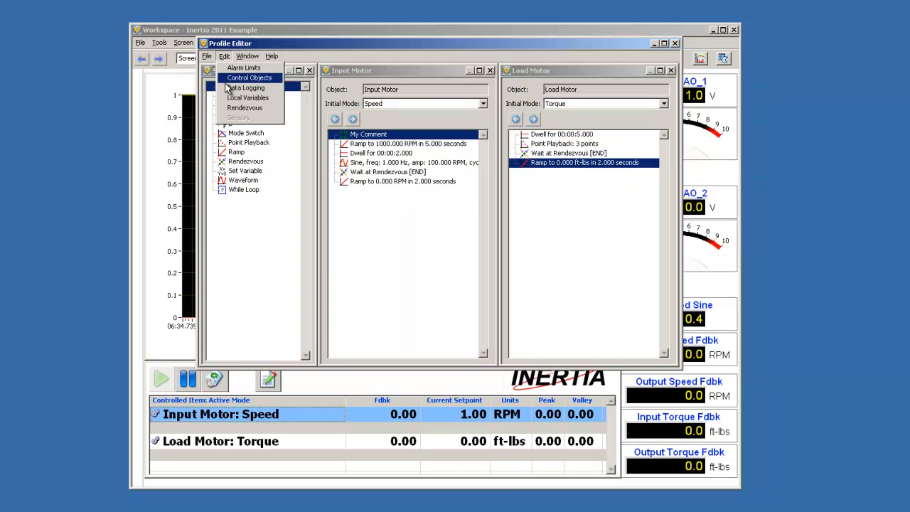
left_click(235, 88)
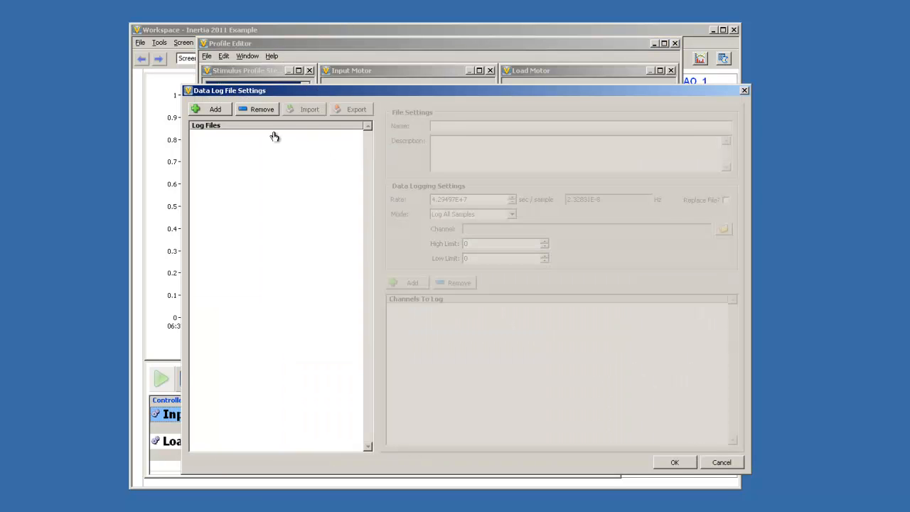
left_click(215, 109)
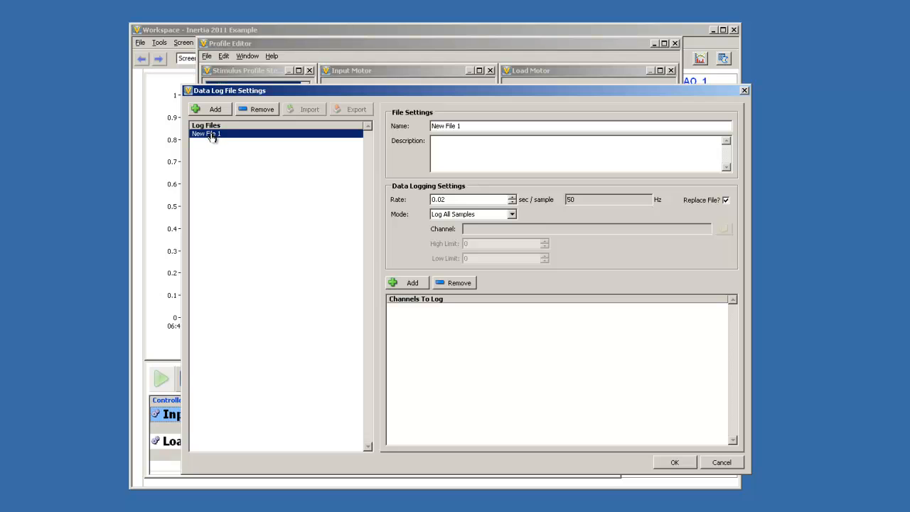
left_click_drag(488, 135, 415, 130)
type("MyData")
left_click(457, 146)
Set the MyData logging rate to 0.02 sec/sample and the mode to Log All Samples.
left_click_drag(446, 199, 423, 203)
type(".02")
left_click(502, 159)
left_click(456, 216)
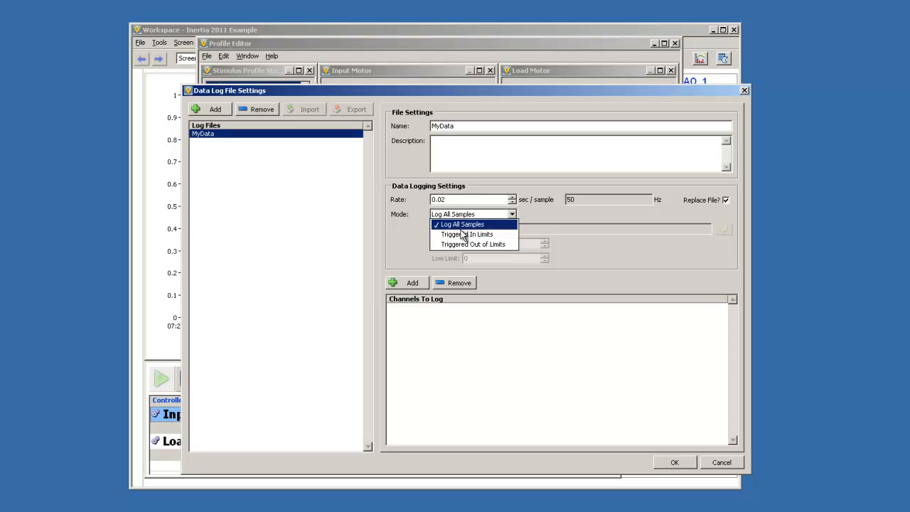
left_click(463, 228)
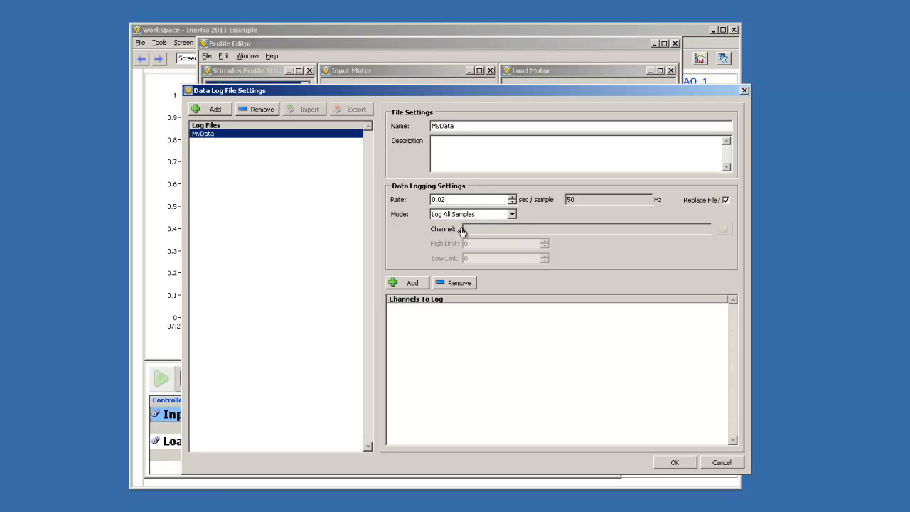
left_click(466, 216)
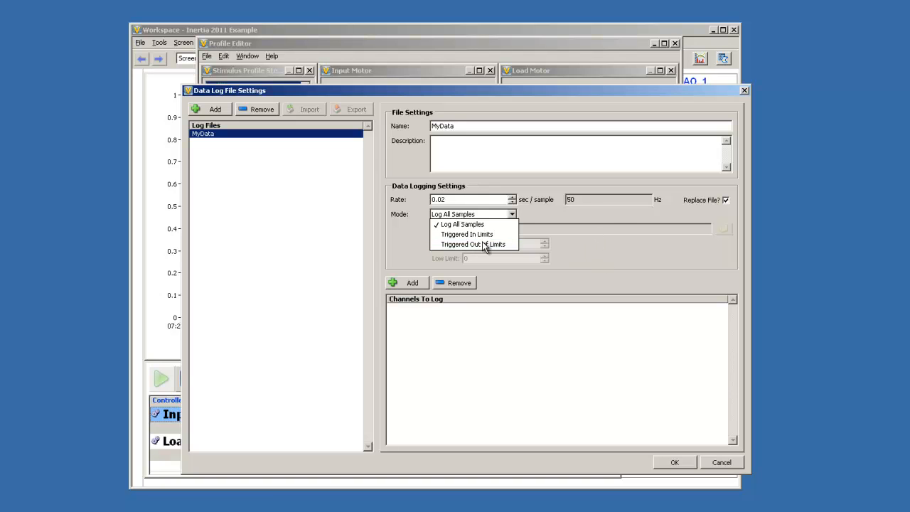
left_click(469, 225)
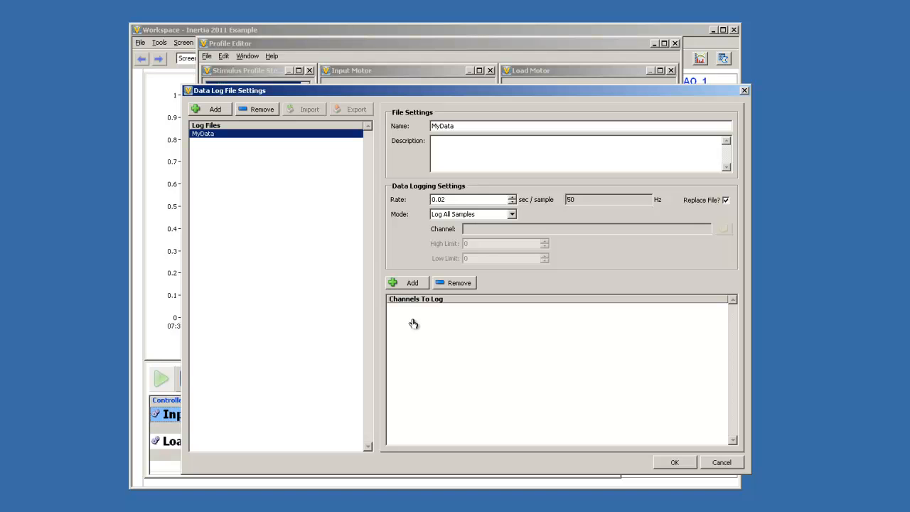
Select the Controller's Calculated Channels, including CALC_Waveform, as channels to log in MyData.
left_click(412, 284)
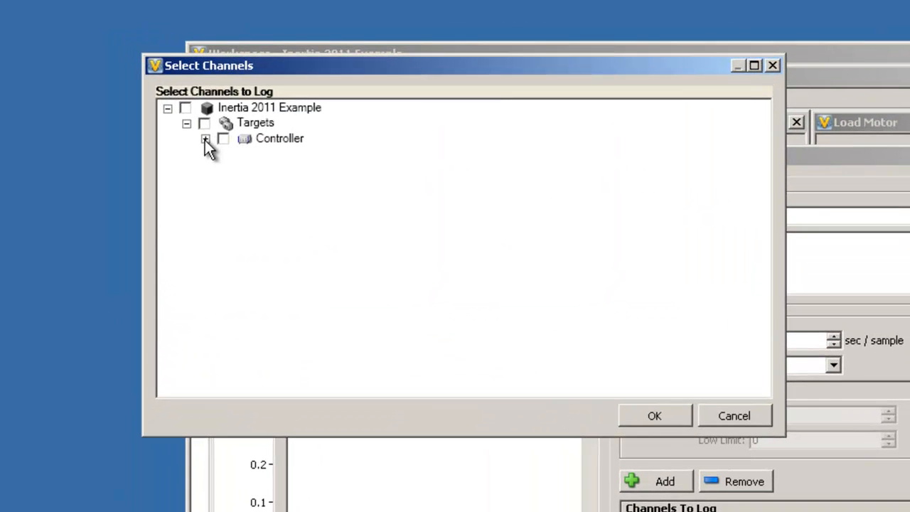
left_click(204, 138)
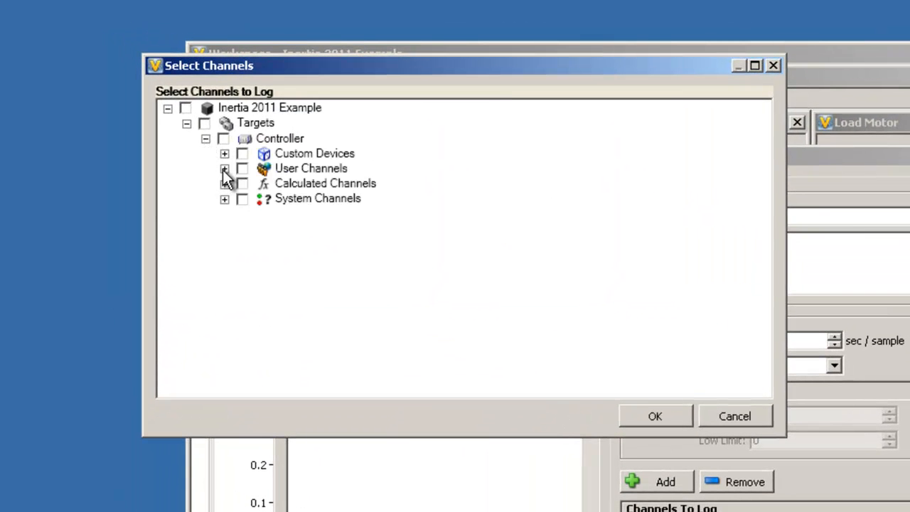
left_click(225, 184)
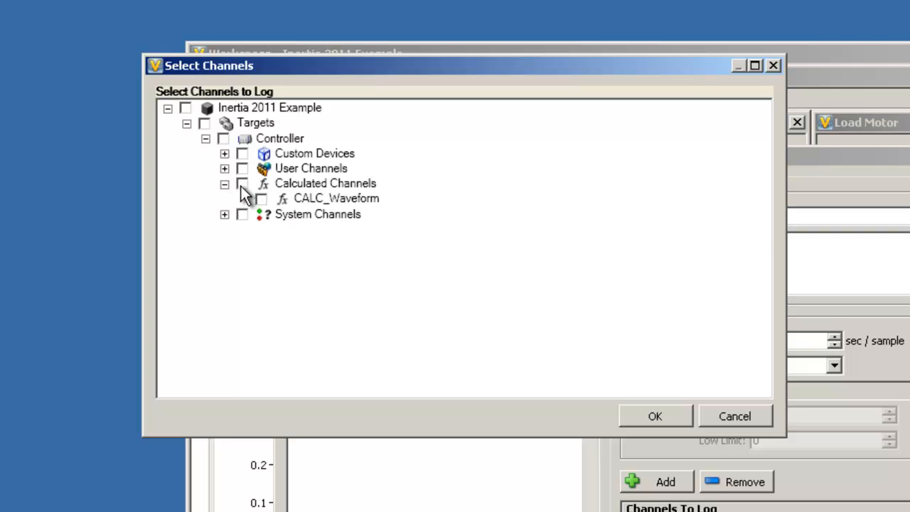
left_click(242, 184)
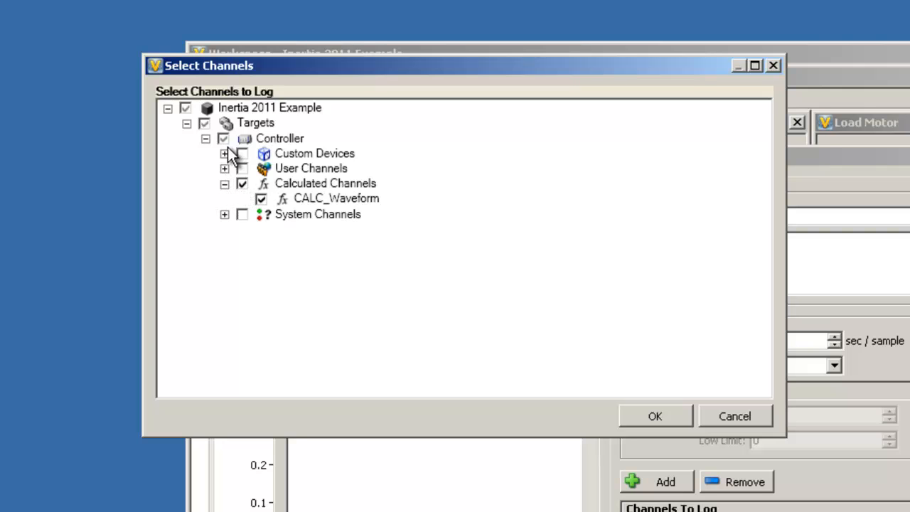
Add the Speed and Torque Setpoint Out channels of both motors from Inertia Client 1's outputs to the log, and accept the logging settings.
left_click(225, 154)
left_click(243, 168)
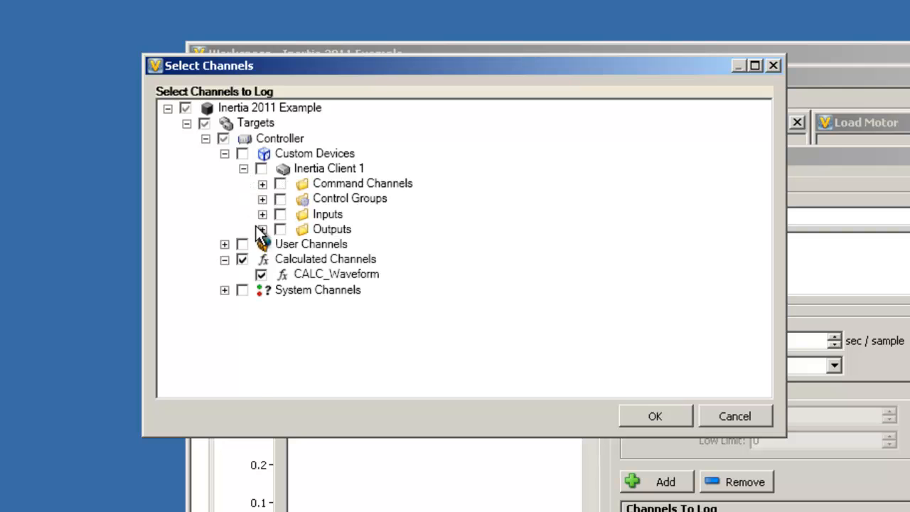
left_click(263, 229)
left_click(299, 275)
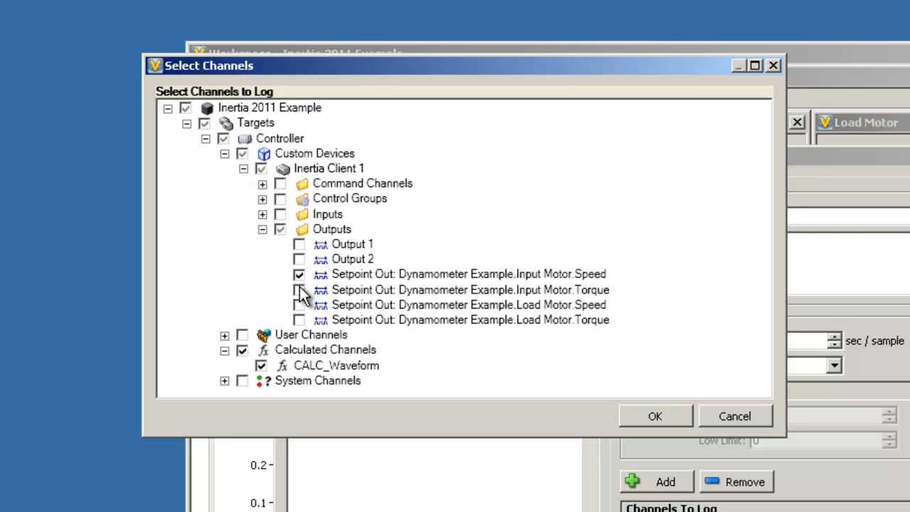
left_click(648, 419)
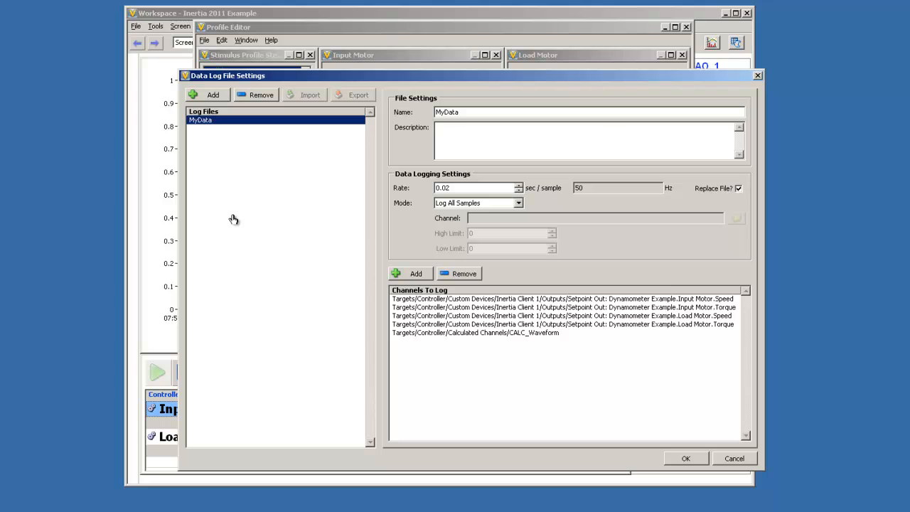
left_click(690, 460)
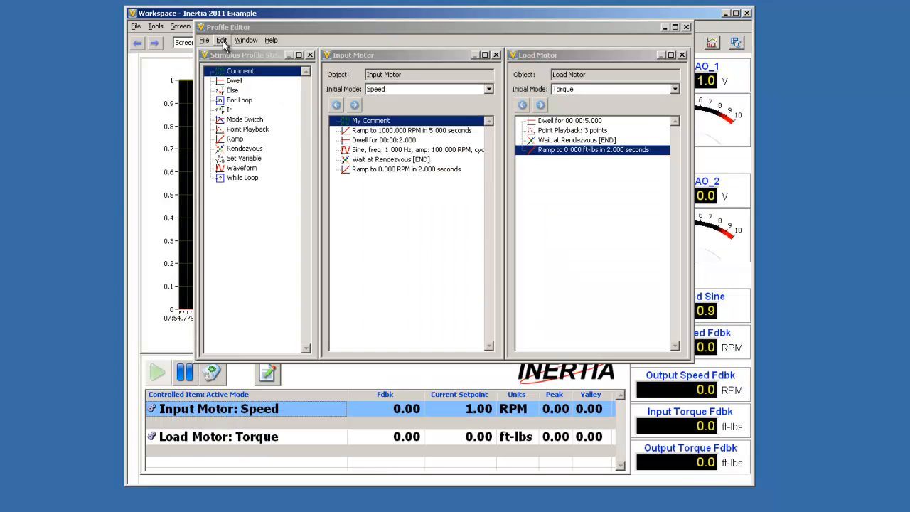
Create a local variable named X of type Double with an initial value of 0.
left_click(221, 41)
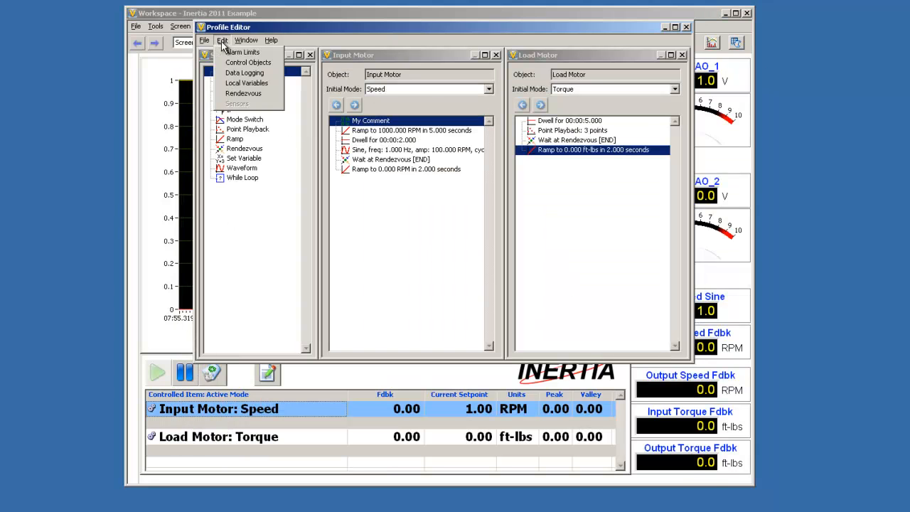
left_click(228, 84)
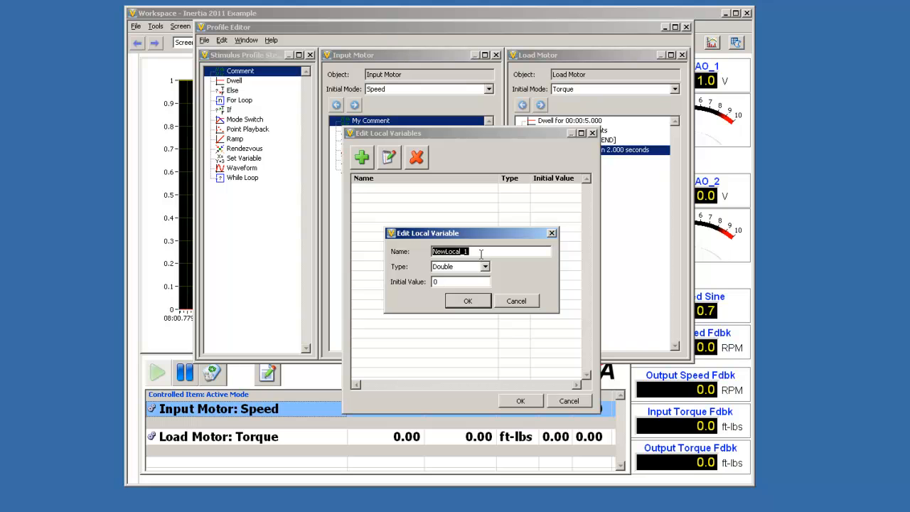
type("x")
left_click(470, 301)
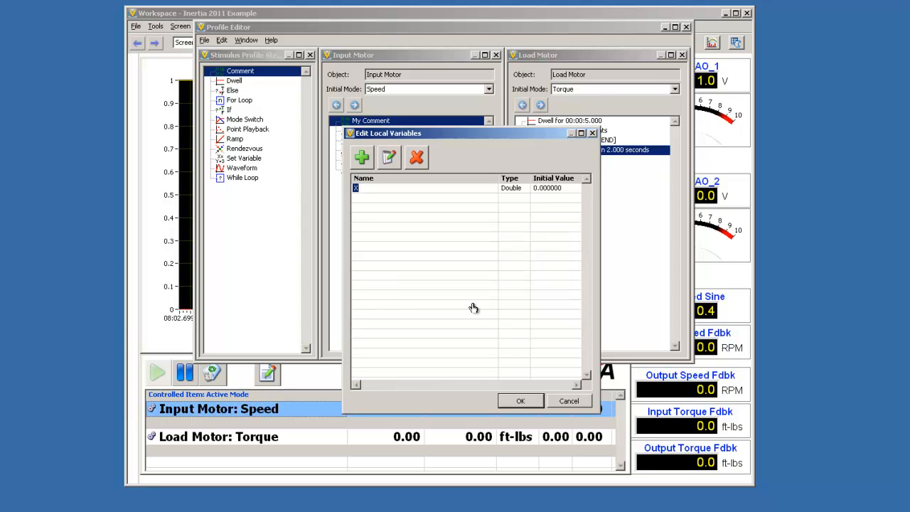
left_click(520, 400)
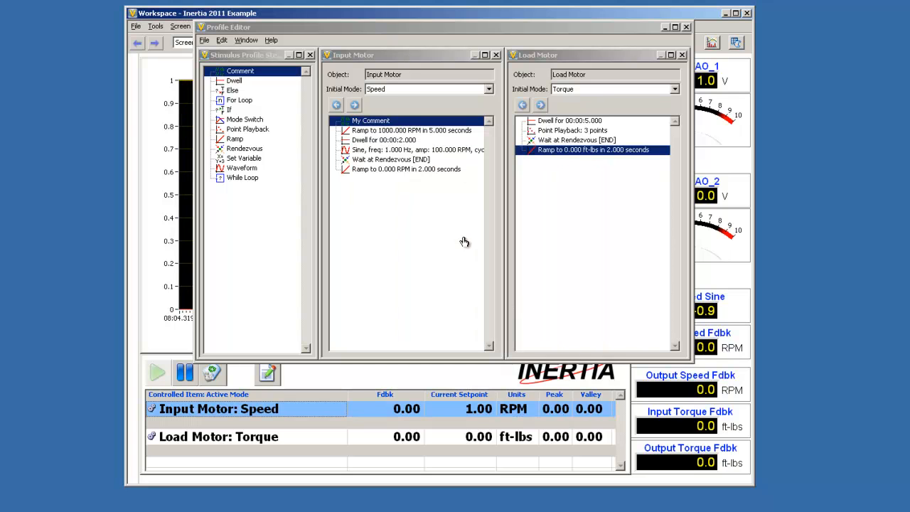
Add a For Loop after the Input Motor's final ramp, using local variable X as its Left Value.
left_click(380, 172)
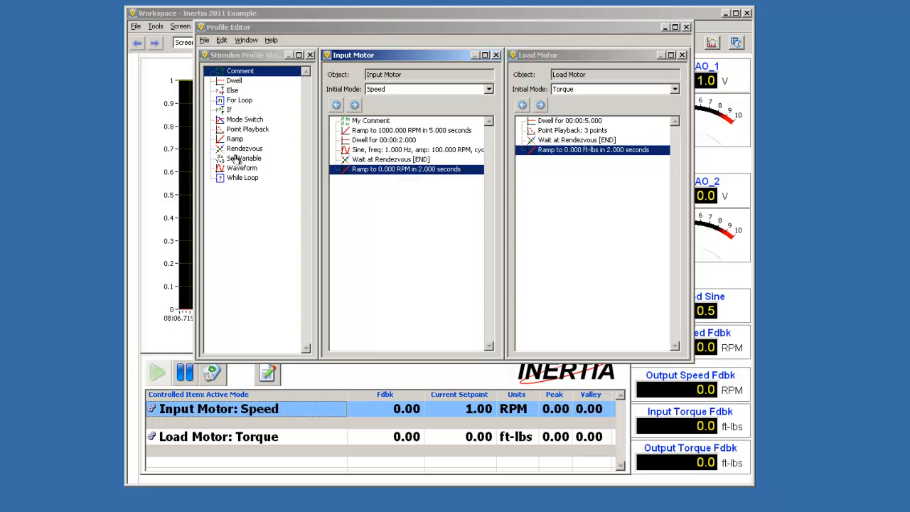
left_click_drag(240, 100, 373, 184)
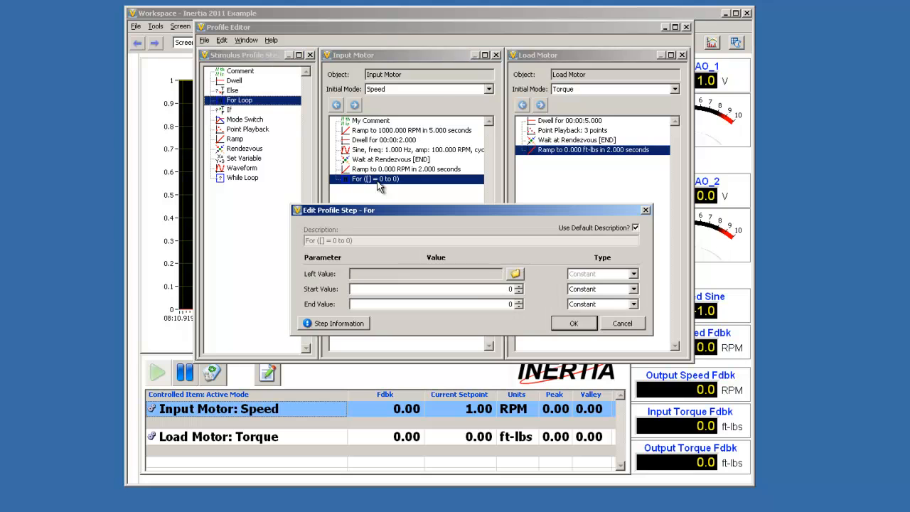
left_click(573, 278)
left_click(578, 293)
left_click(515, 276)
left_click(421, 202)
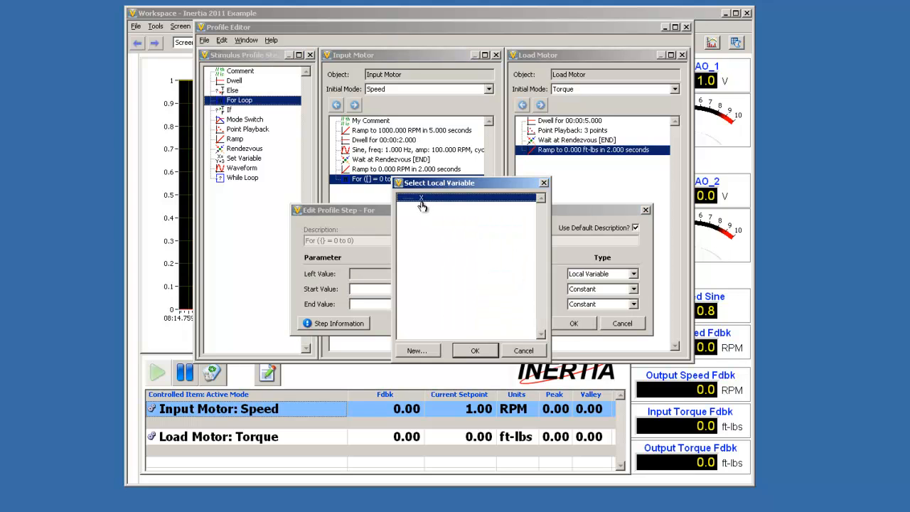
left_click(471, 354)
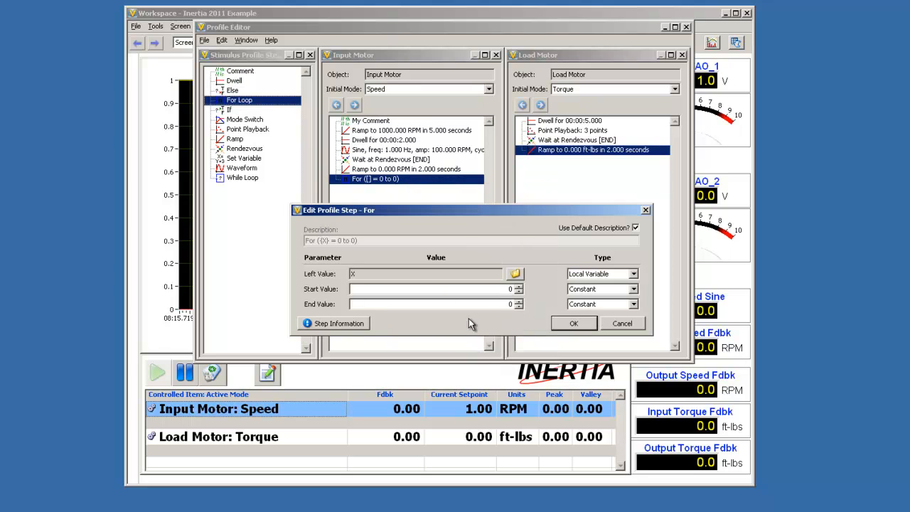
Set the For loop's Start Value to 1 and End Value to 10, and accept the step.
left_click(508, 304)
type("1")
left_click(567, 324)
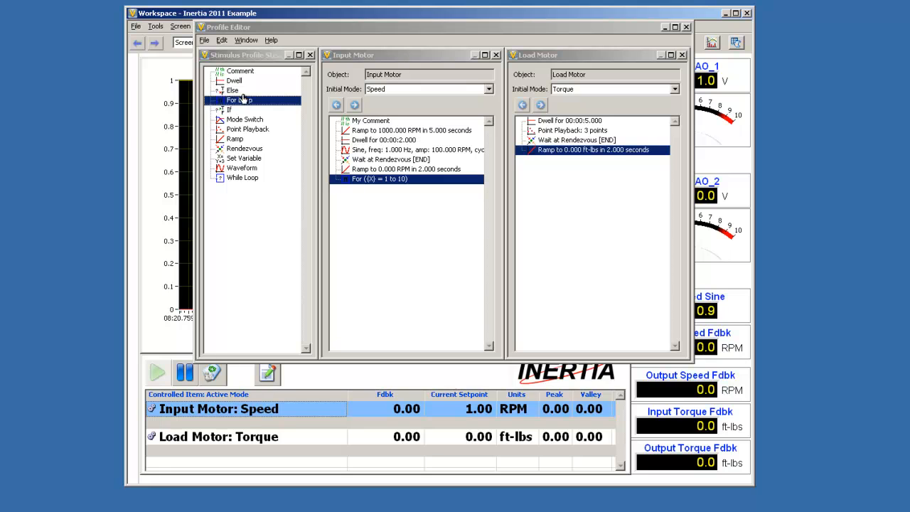
Add a Dwell step with a constant duration of 0.1 sec inside the Input Motor's For loop.
left_click_drag(238, 84, 388, 203)
double_click(379, 191)
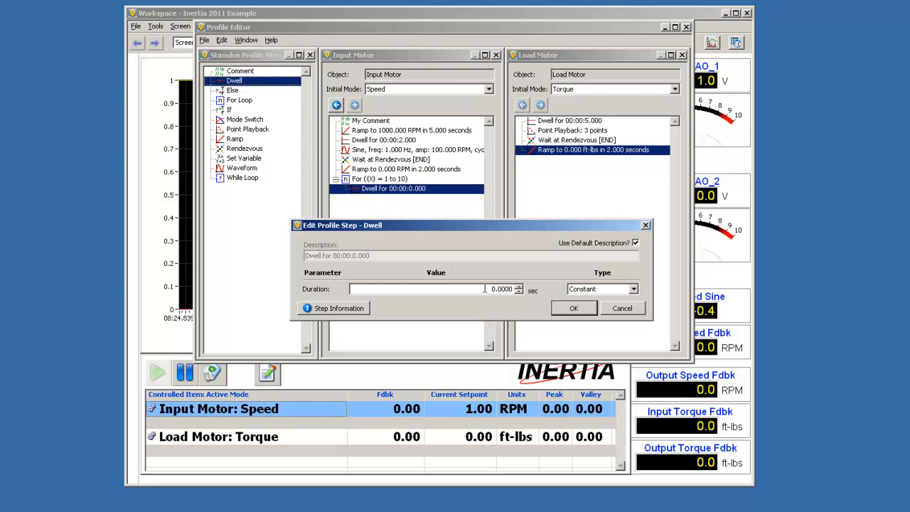
left_click_drag(484, 288, 525, 298)
type("0.1")
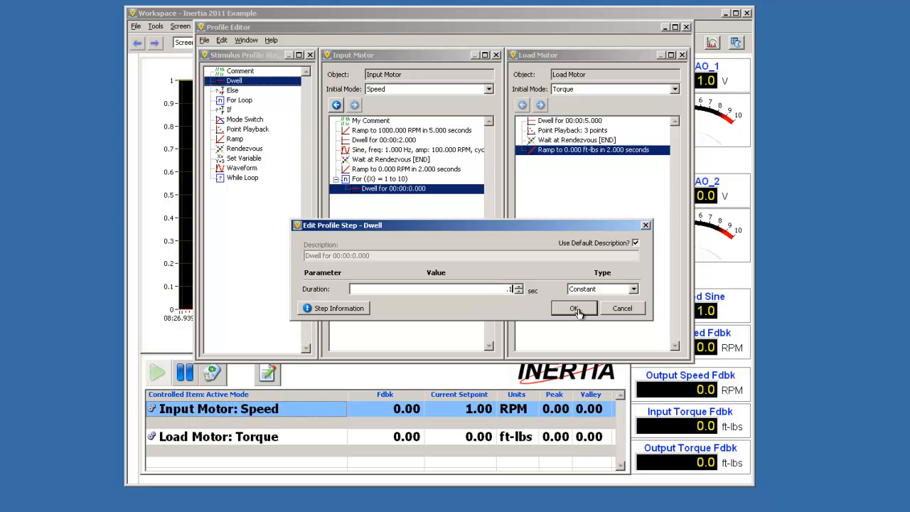
left_click(574, 310)
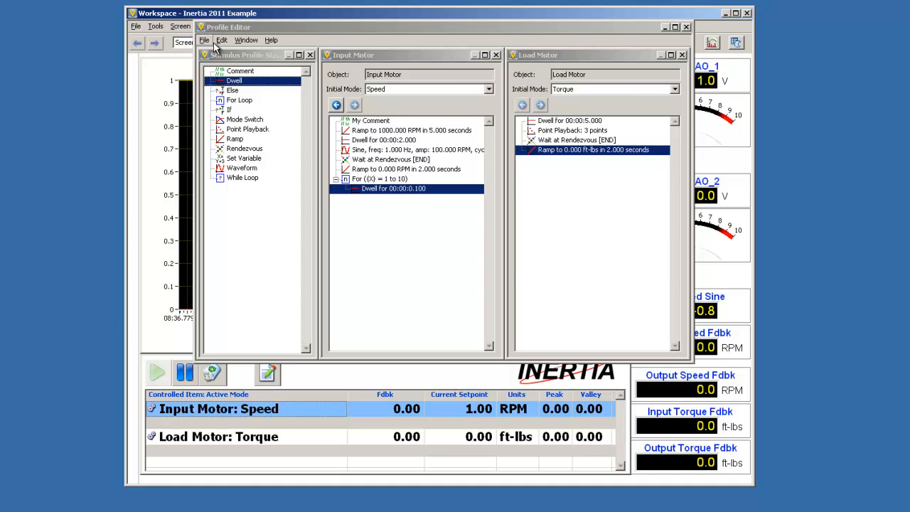
Delete the For loop, together with its nested dwell, from the Input Motor profile.
right_click(386, 181)
left_click(418, 186)
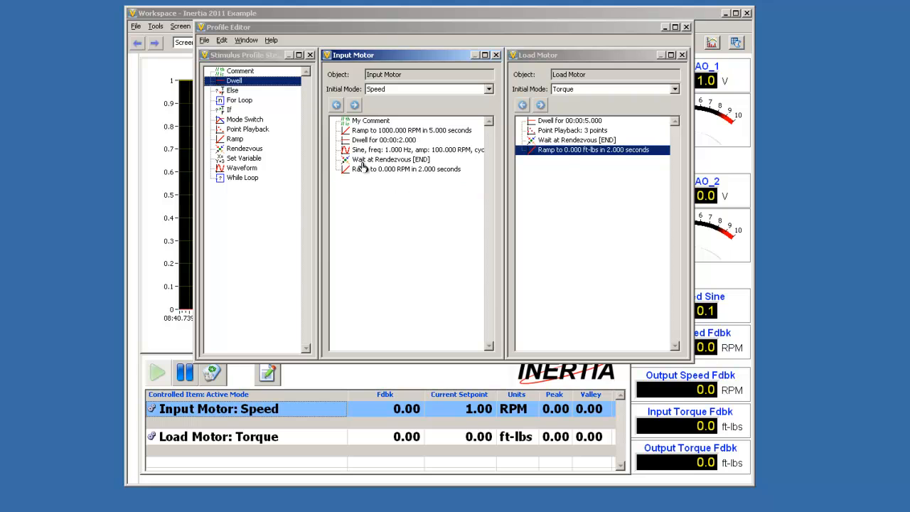
Save the test profile as junk.tst in the Tests folder, replacing the existing file.
left_click(222, 40)
mouse_move(239, 44)
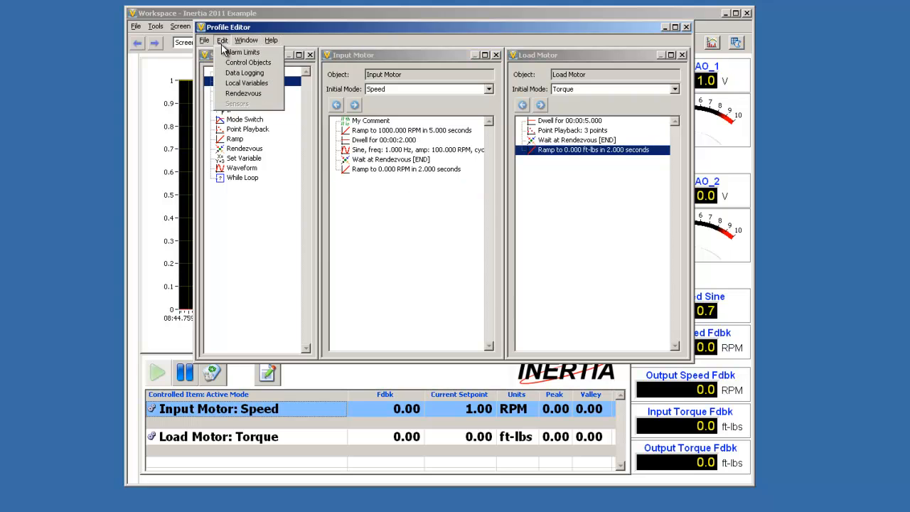
mouse_move(204, 44)
left_click(215, 89)
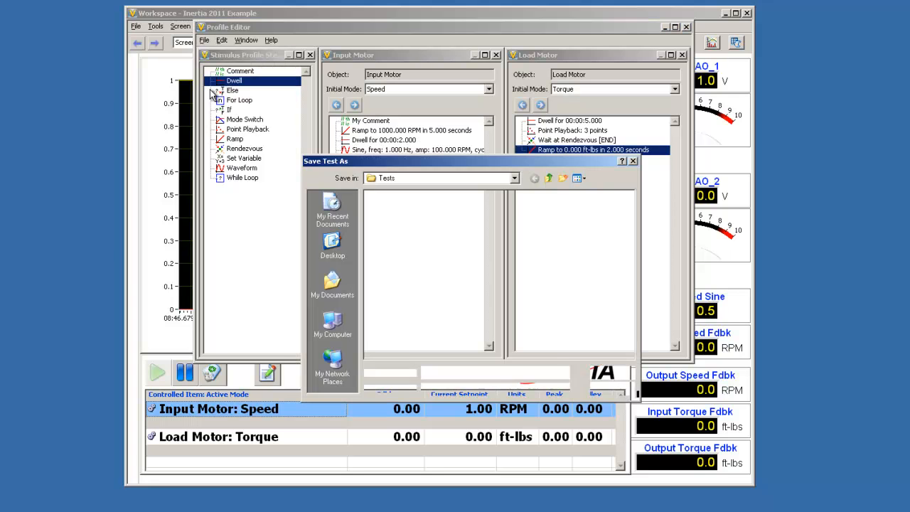
left_click(389, 207)
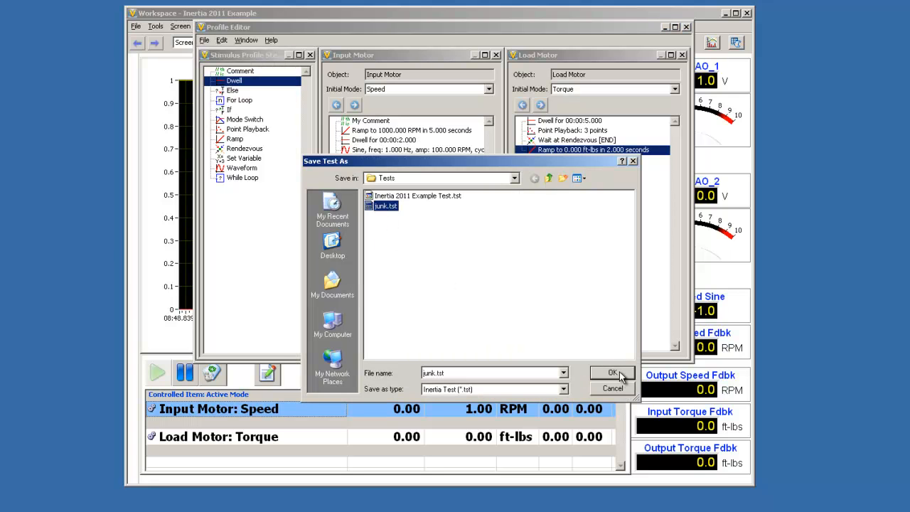
left_click(620, 375)
left_click(415, 212)
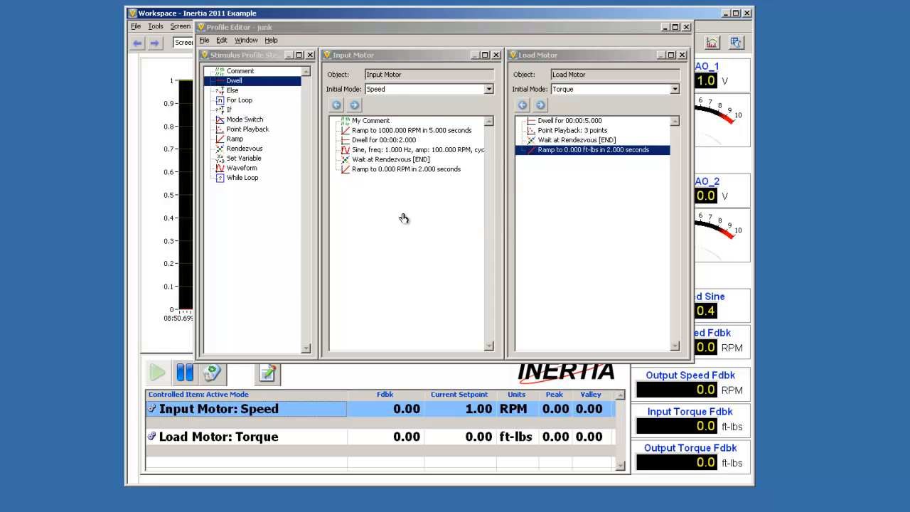